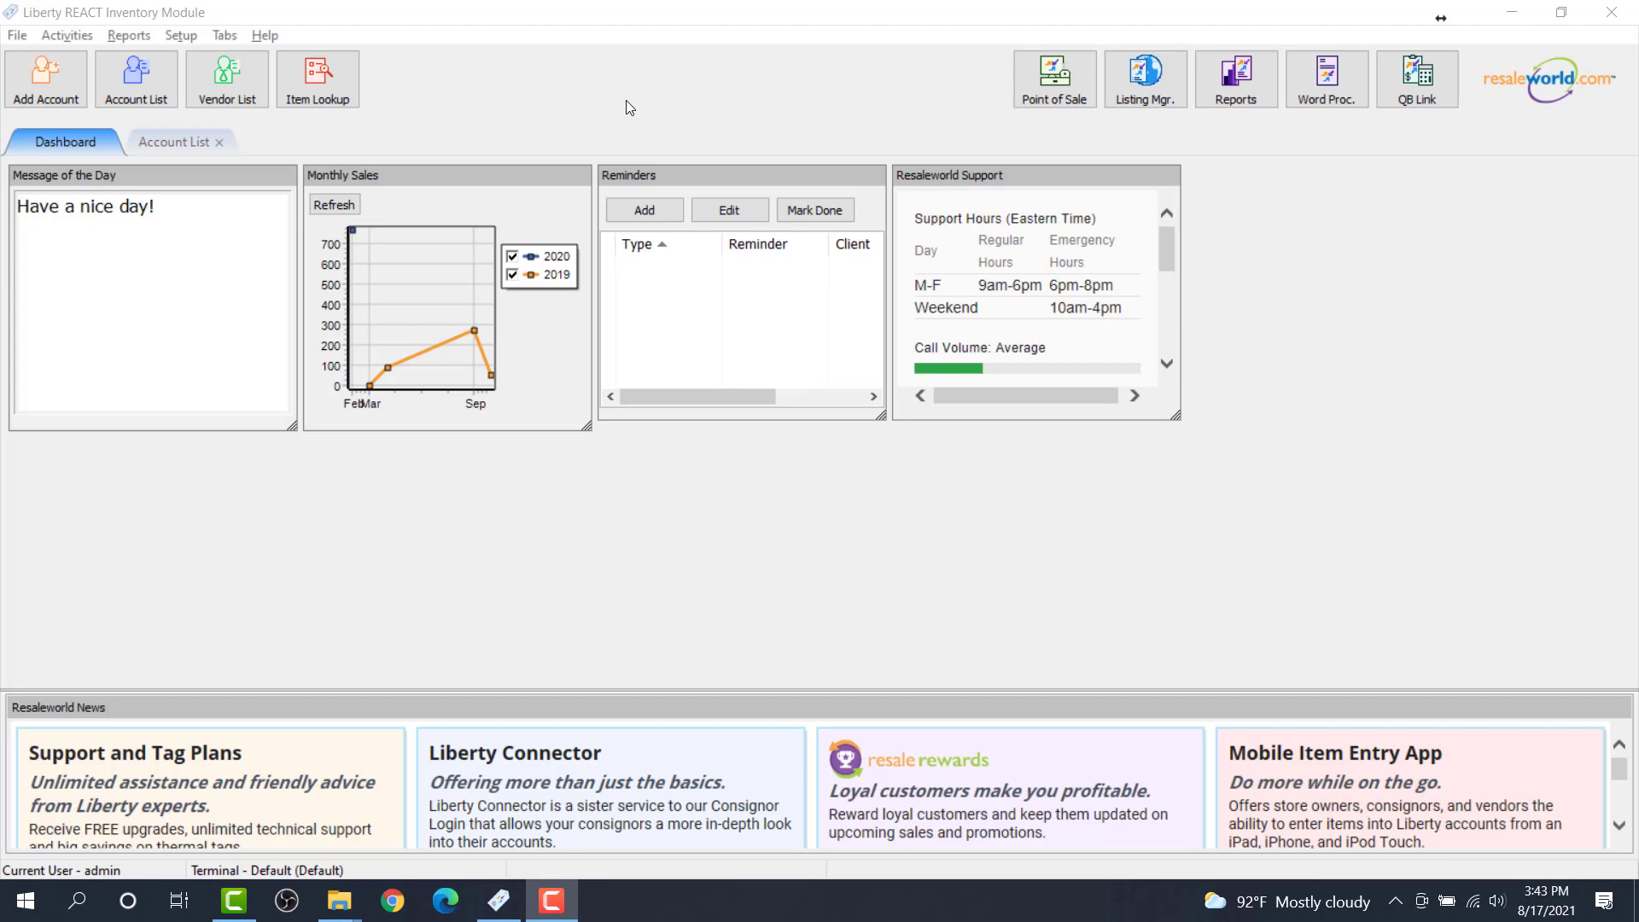
- Add the Car Brand attribute to the Vehicle - Car - Sedan category in the category editor
left_click(608, 126)
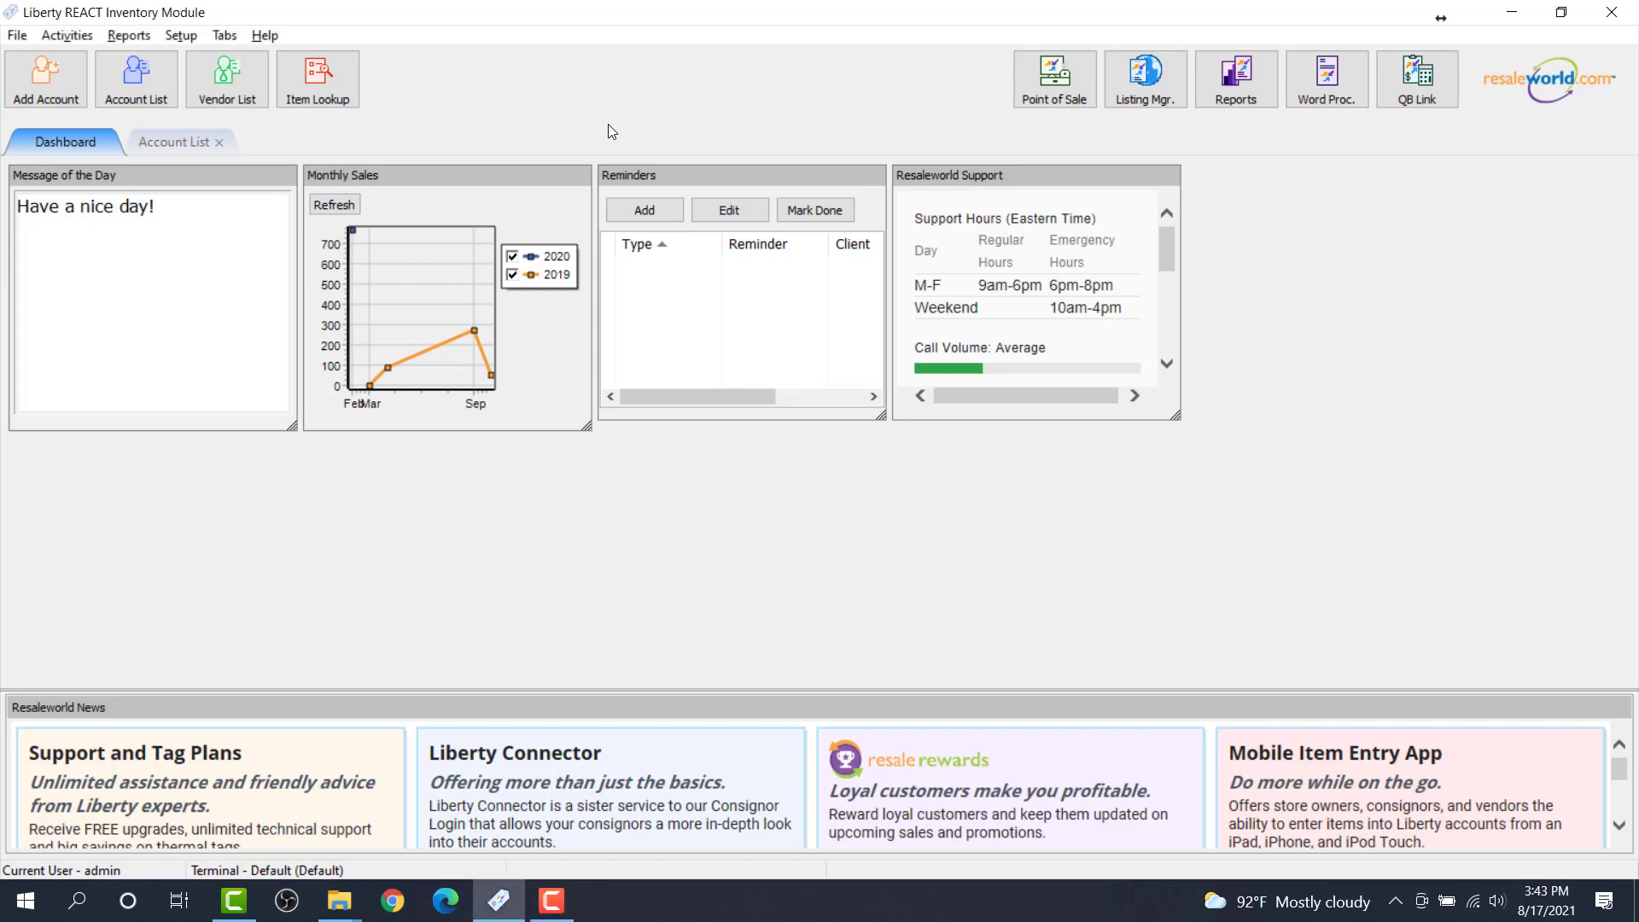
left_click(181, 35)
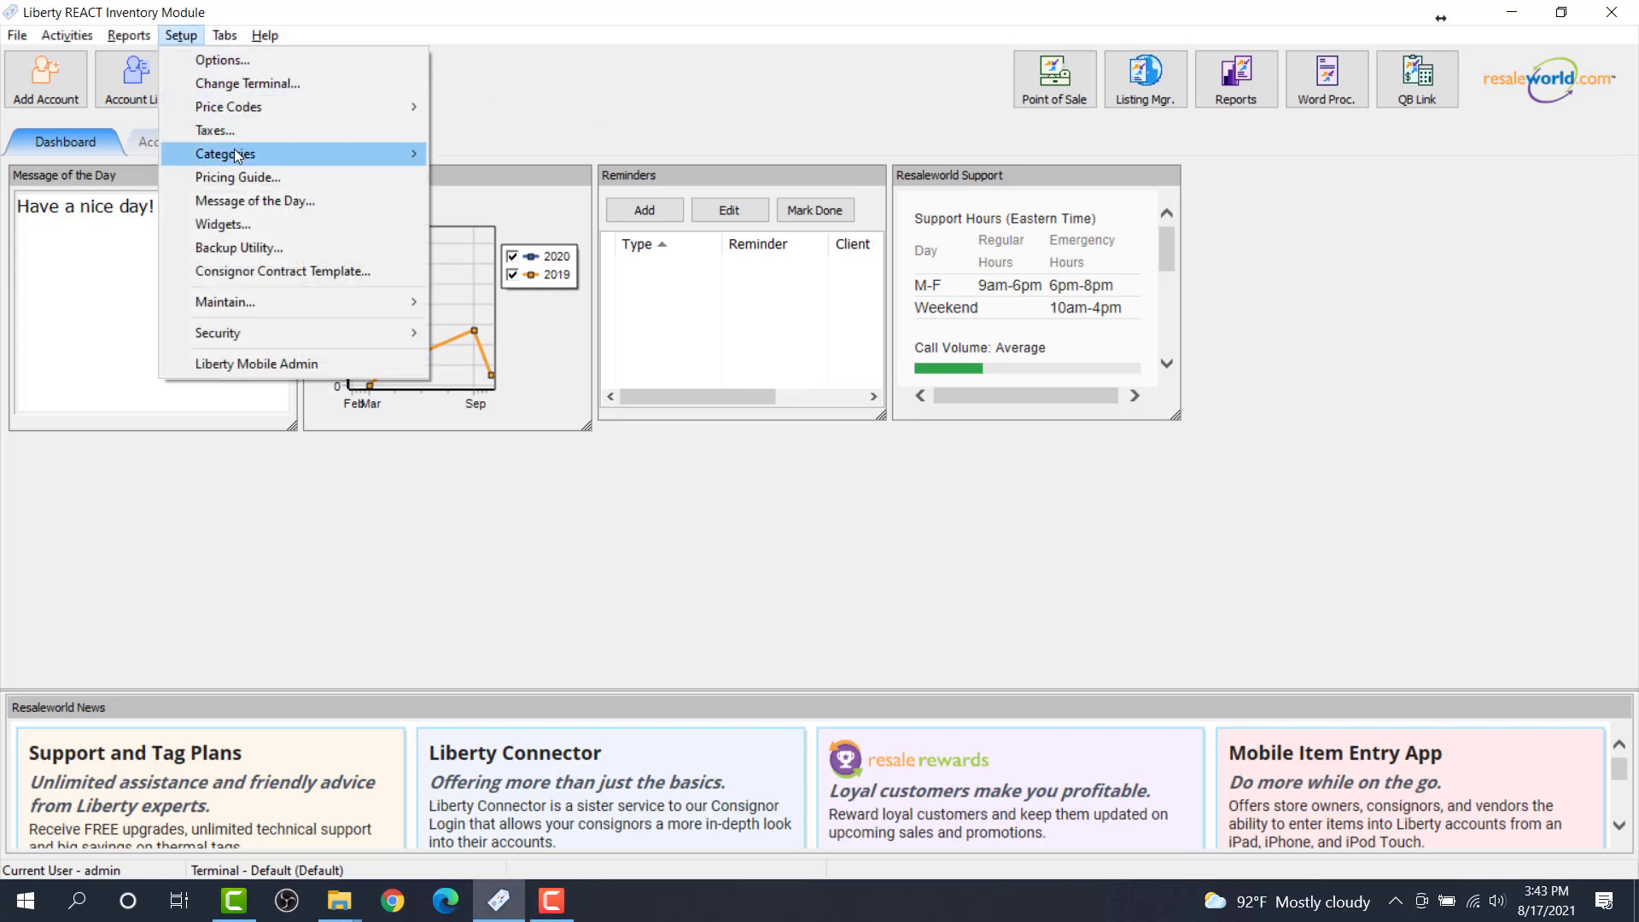
mouse_move(235, 151)
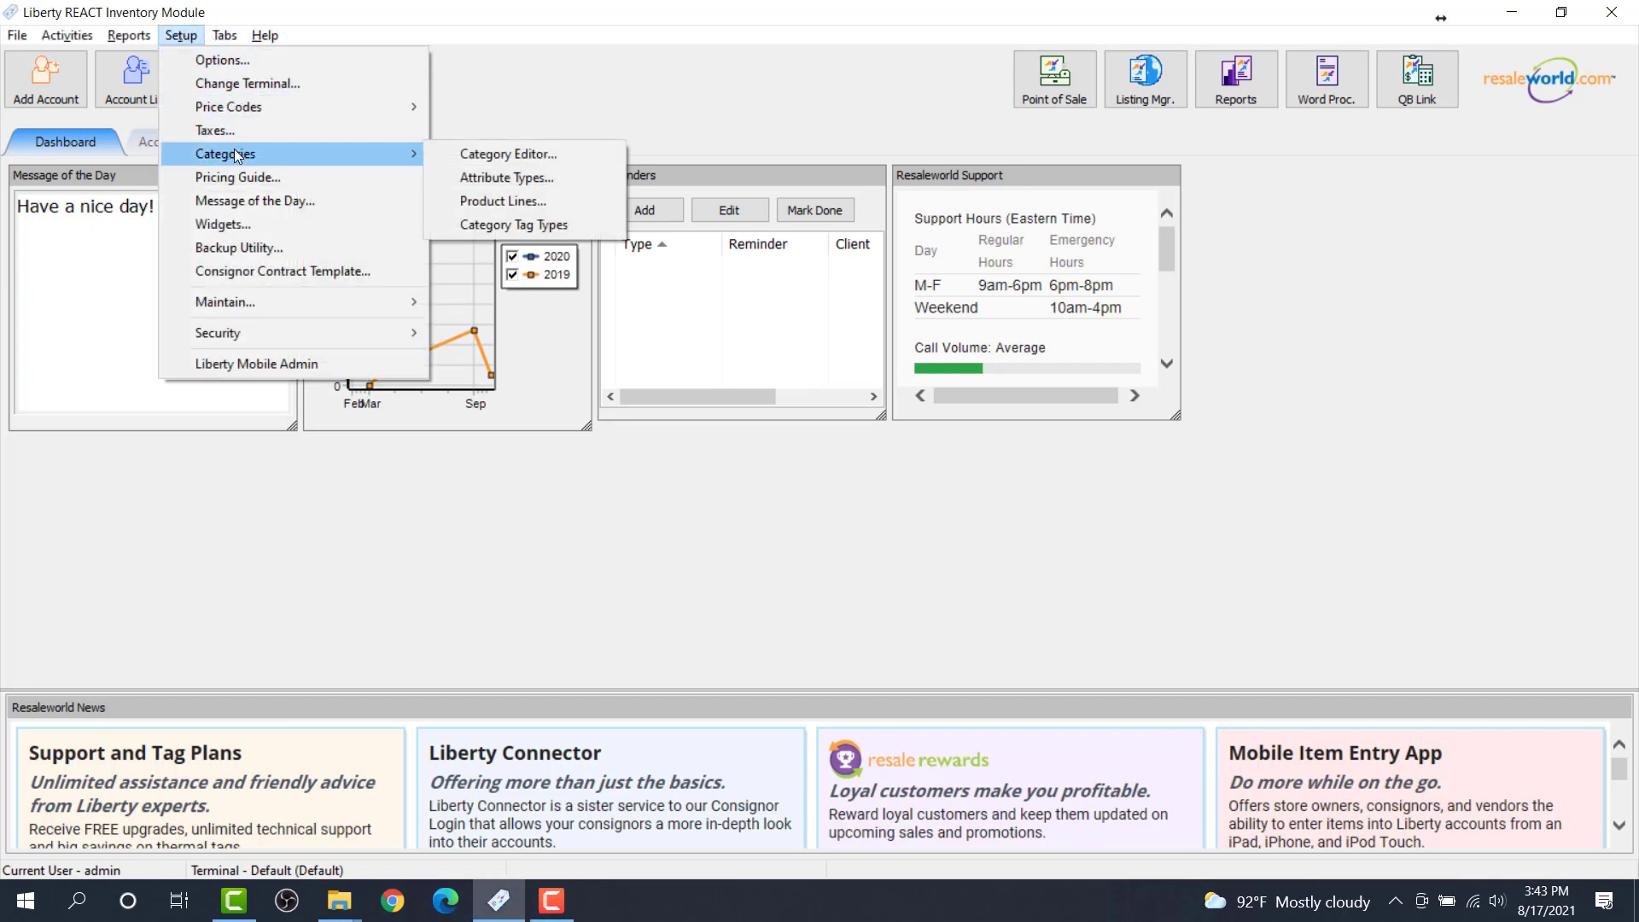
left_click(505, 162)
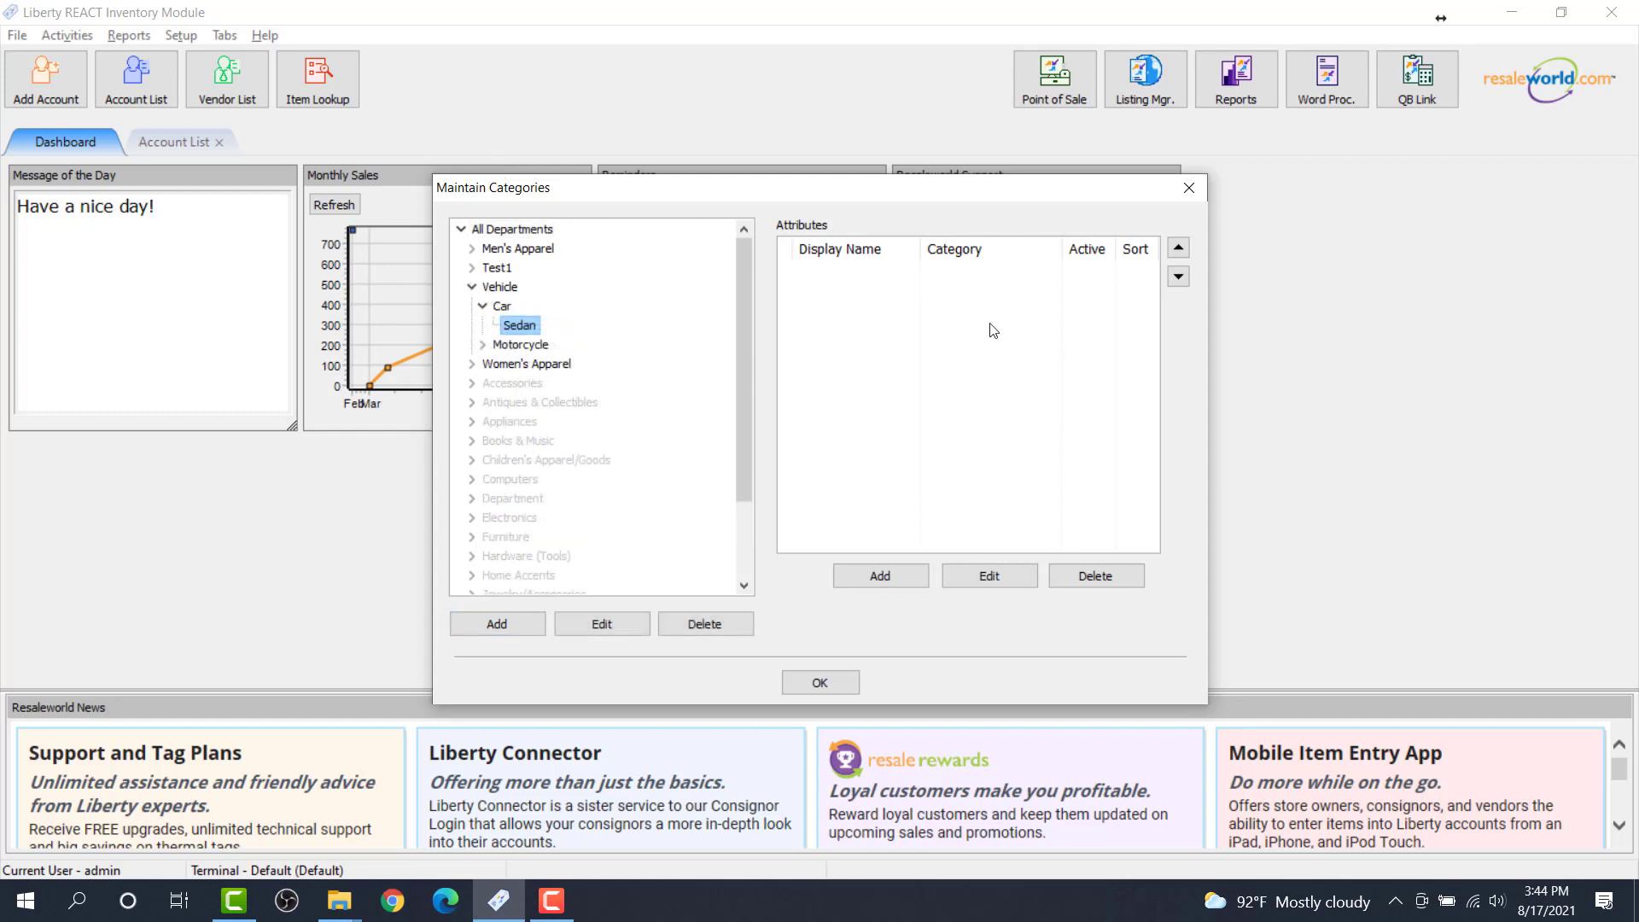
left_click(914, 577)
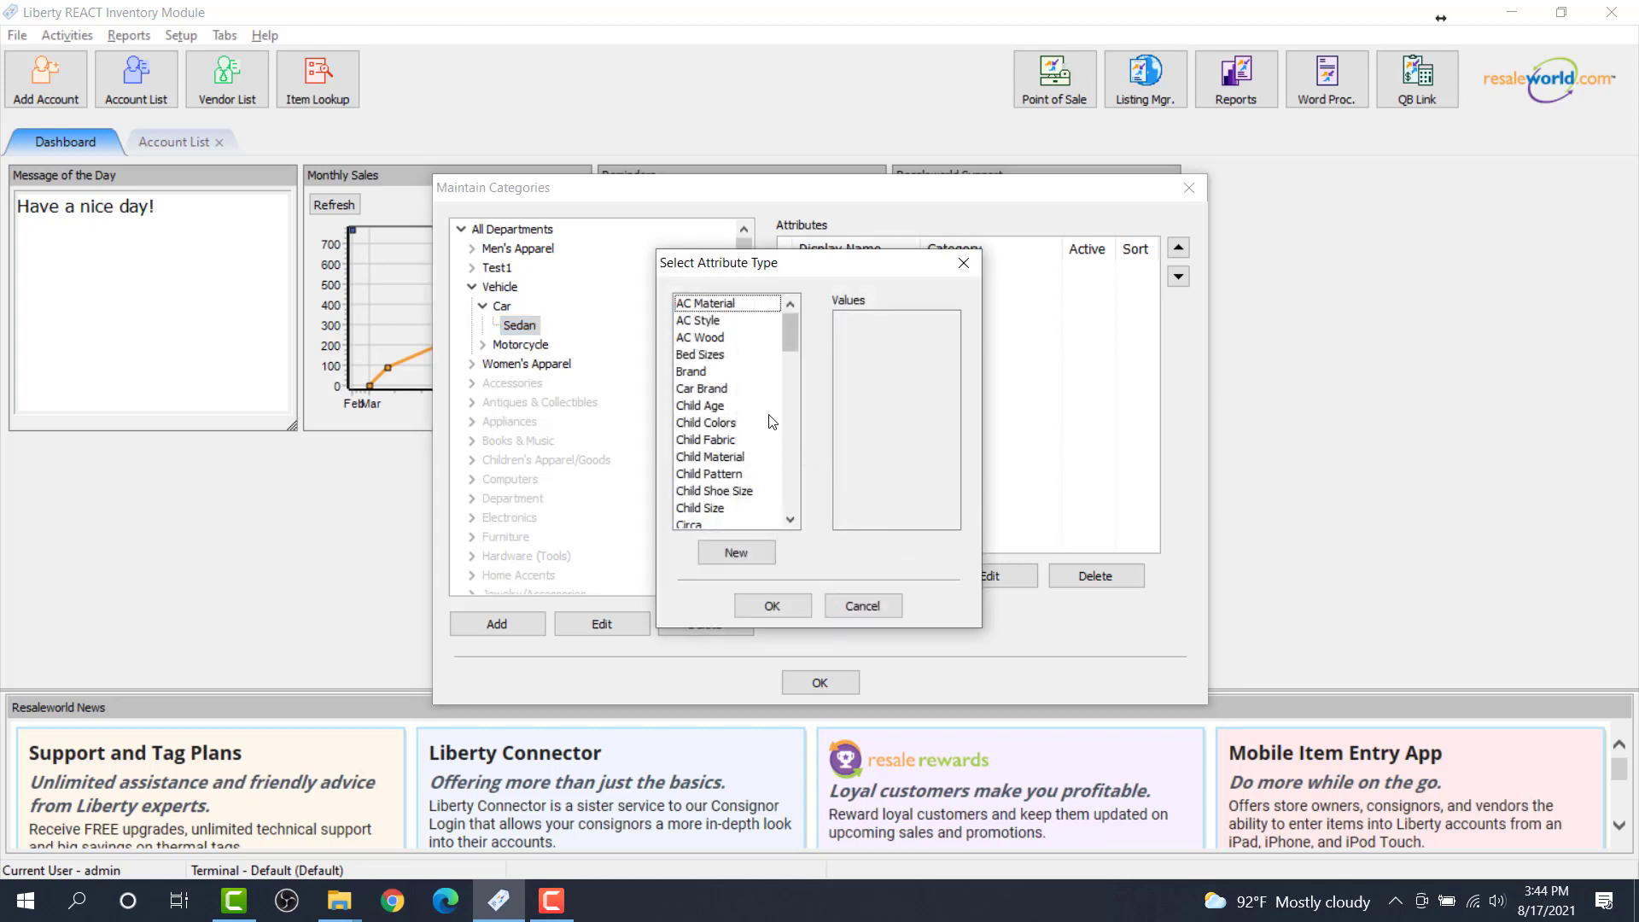
left_click(730, 390)
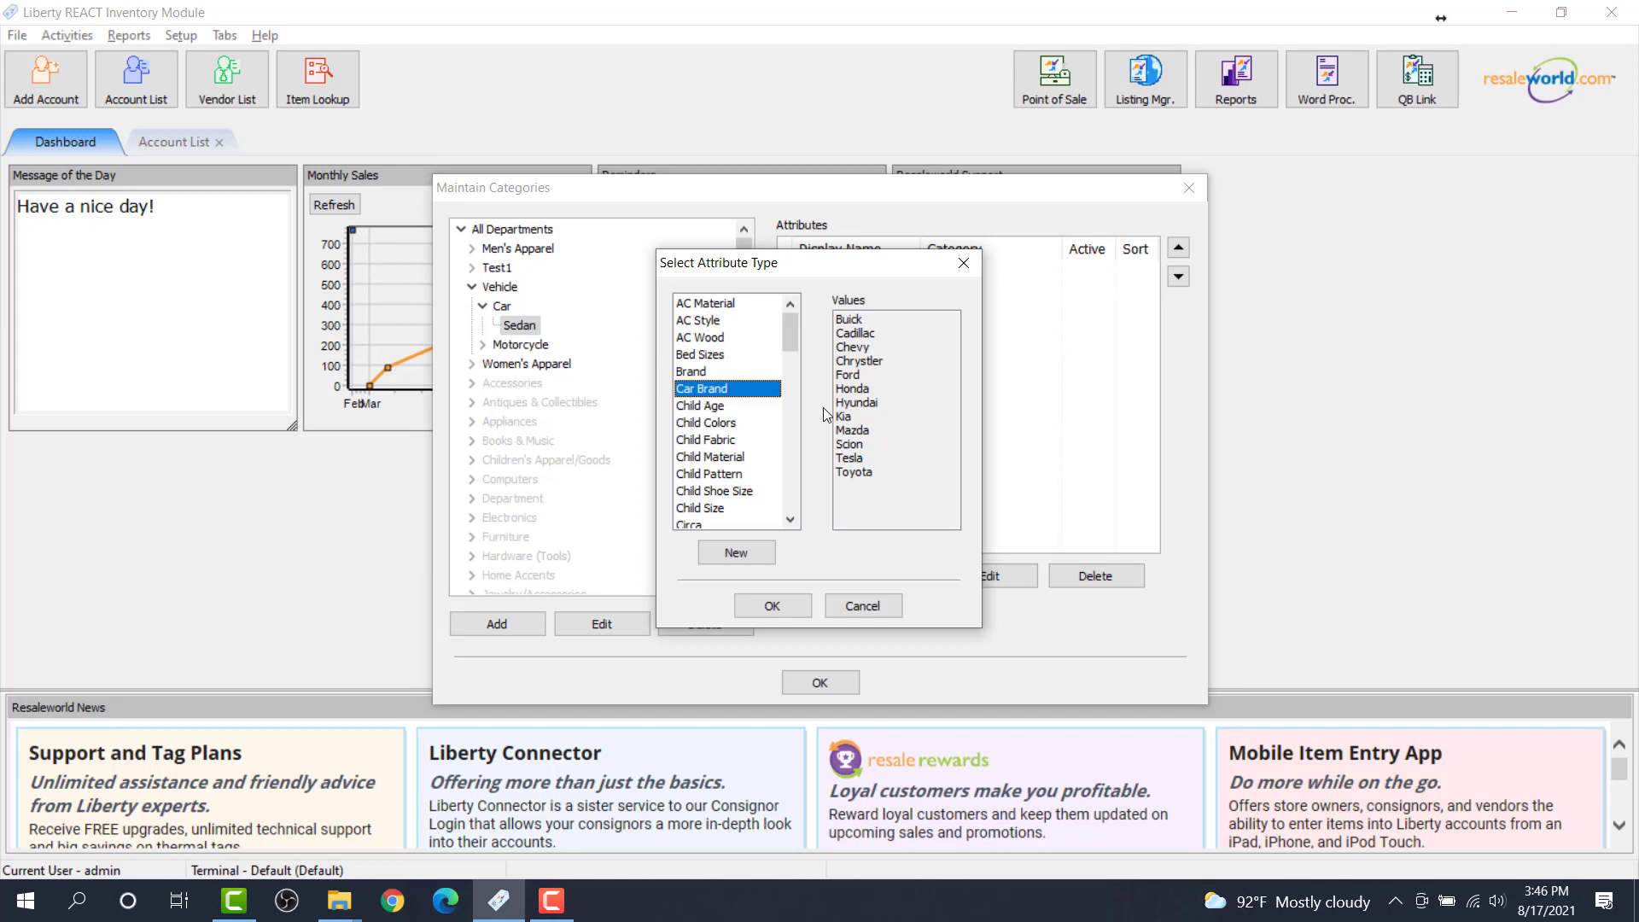
left_click(782, 603)
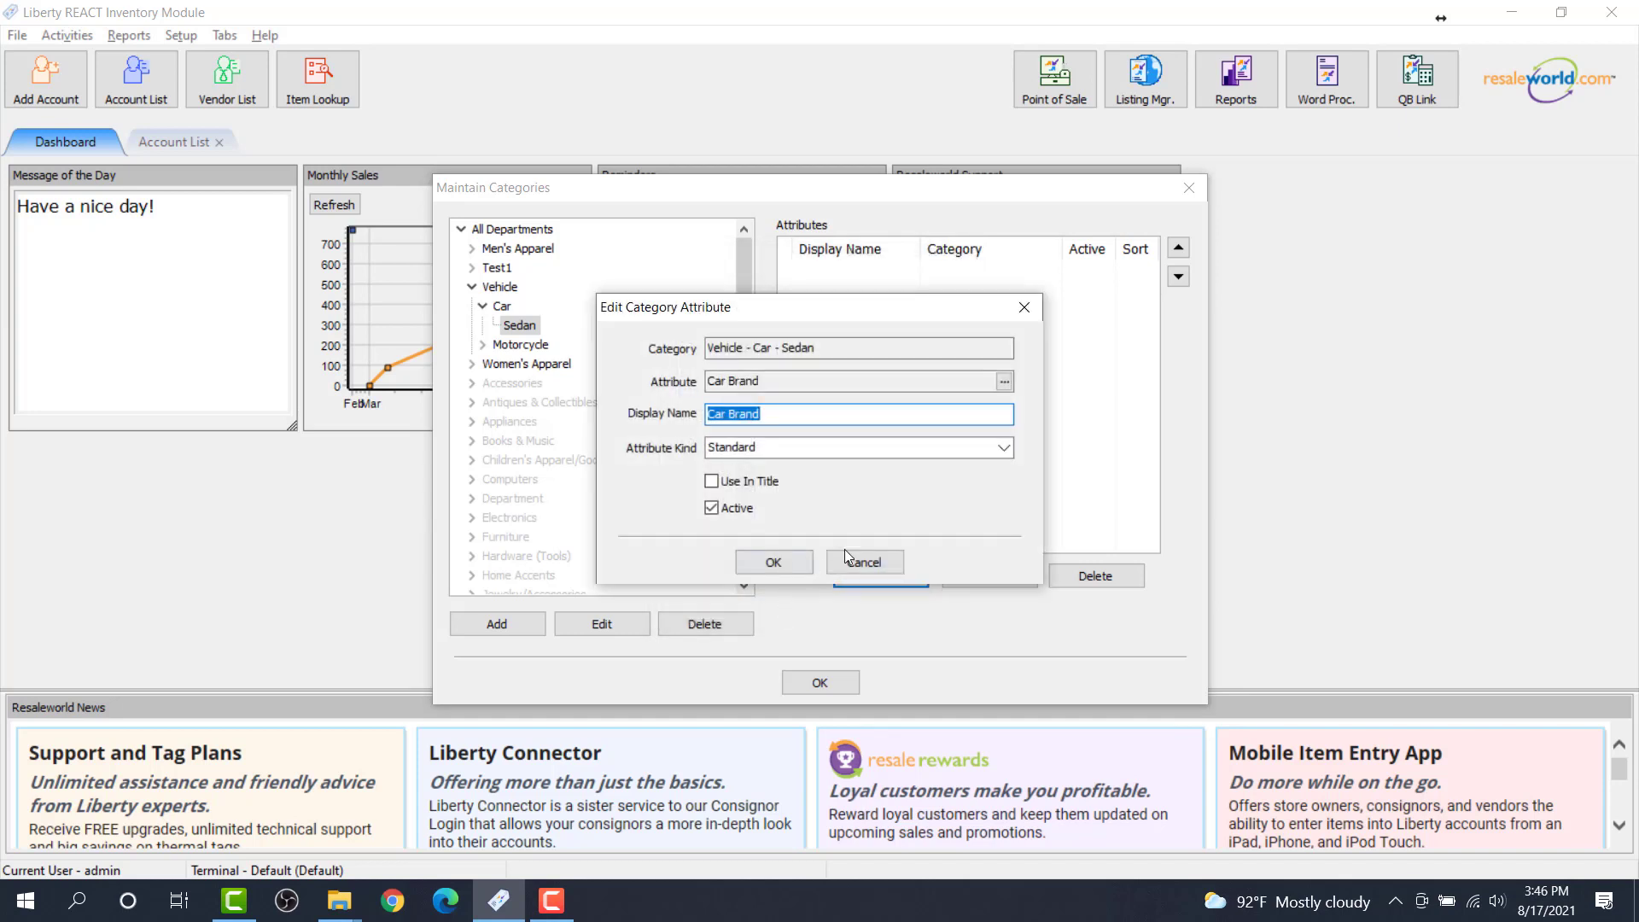
- Set the Car Brand attribute's kind to Brand, save it and close the category editor
left_click(1004, 448)
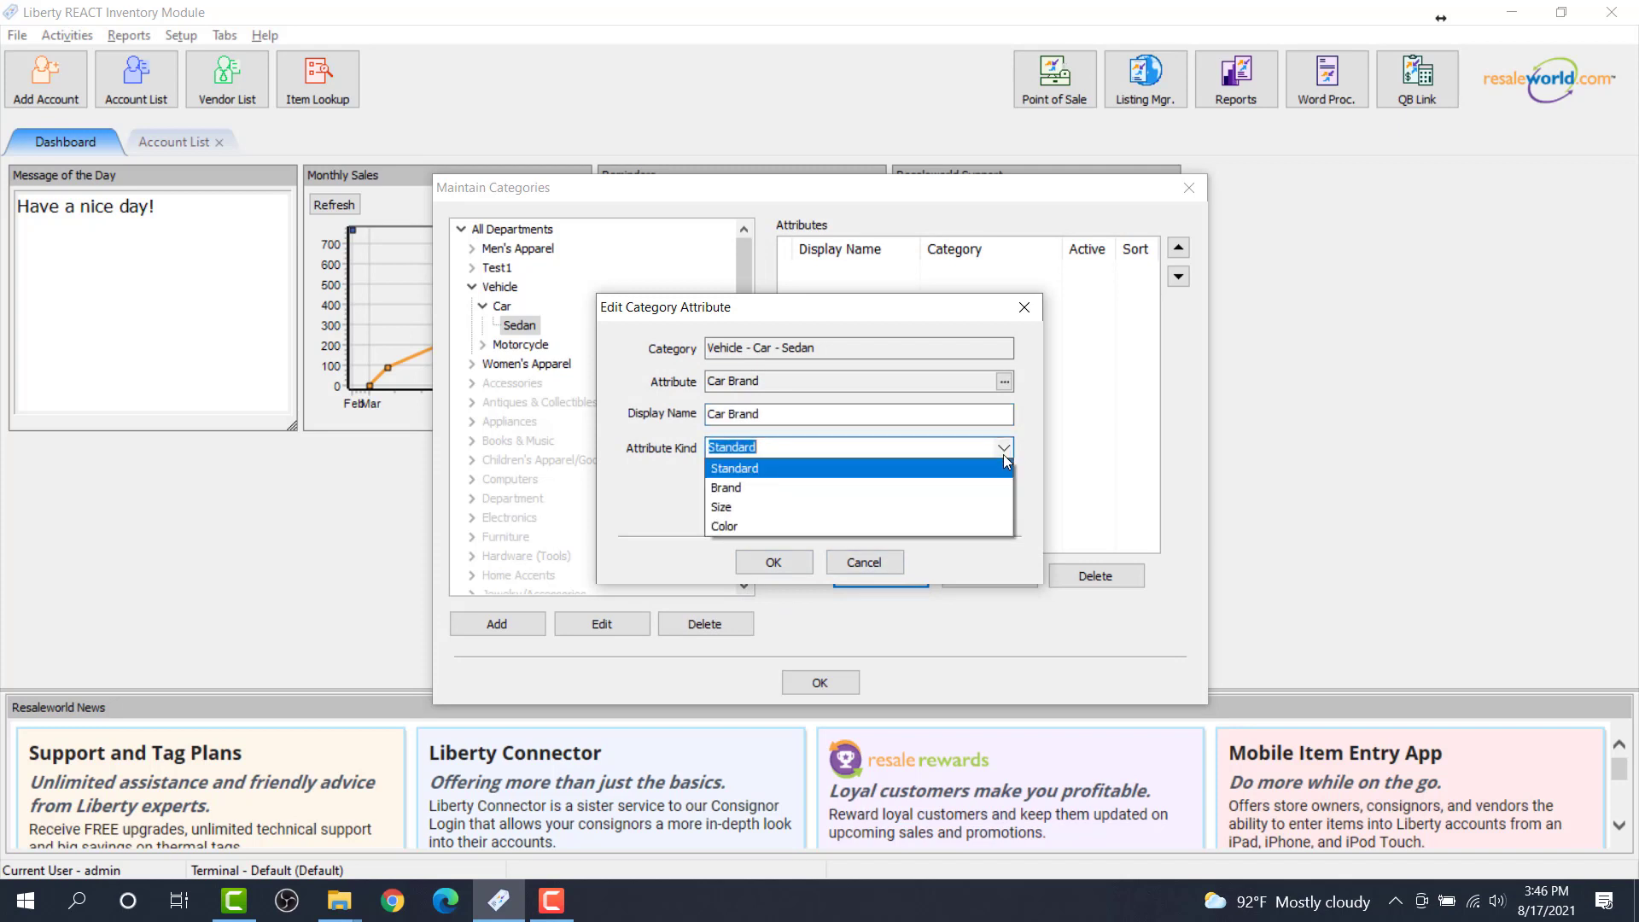
left_click(818, 493)
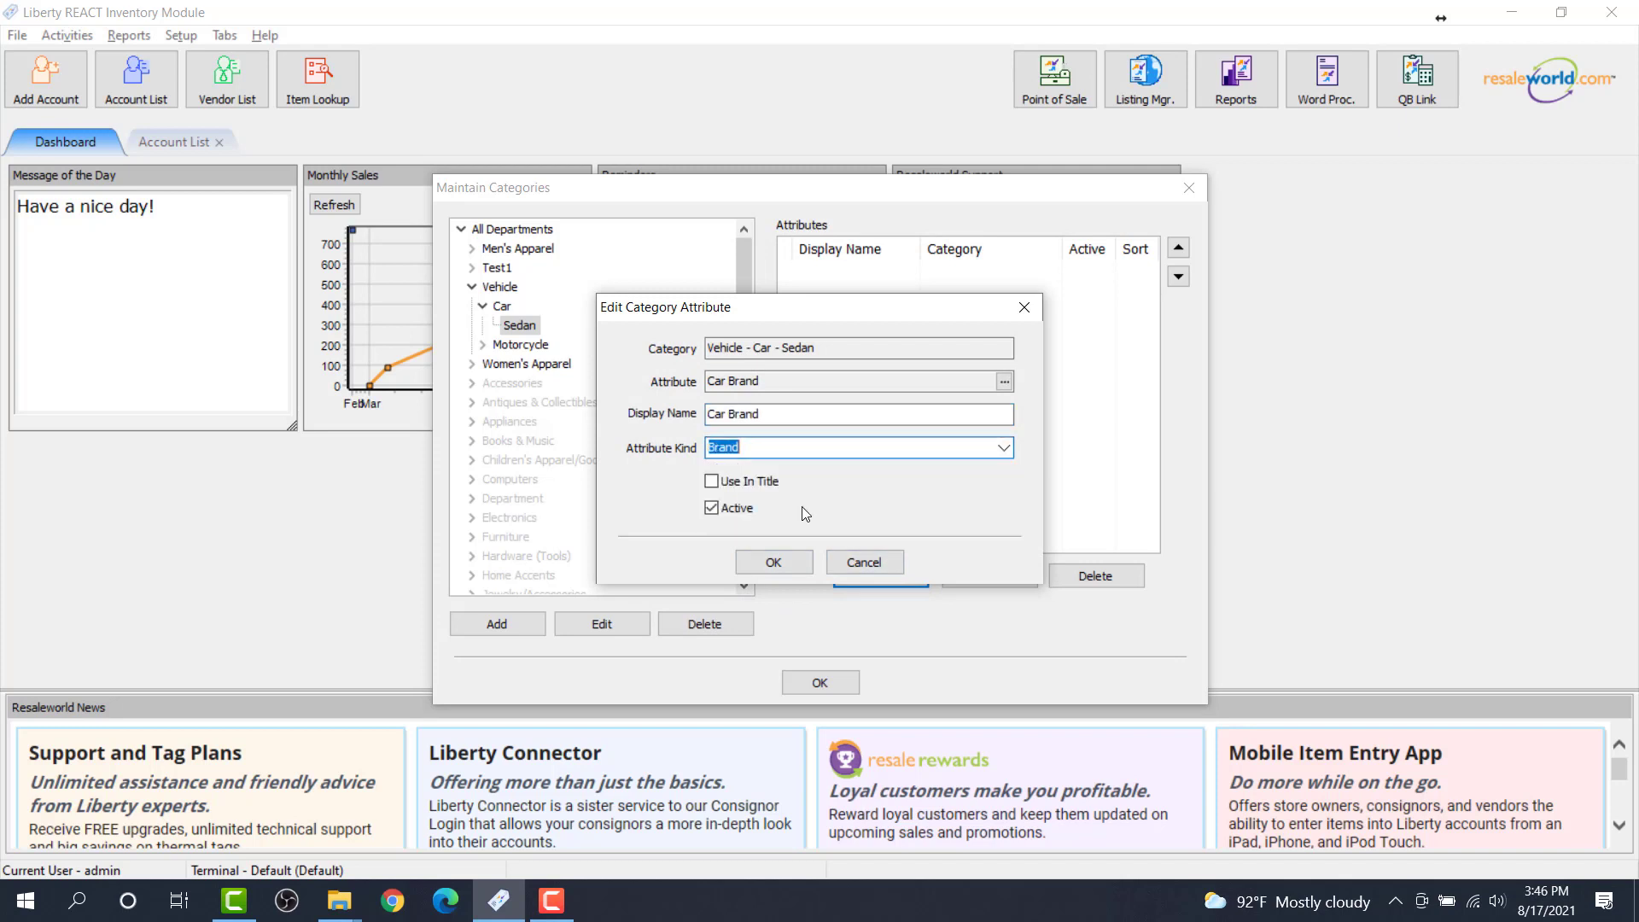
left_click(773, 565)
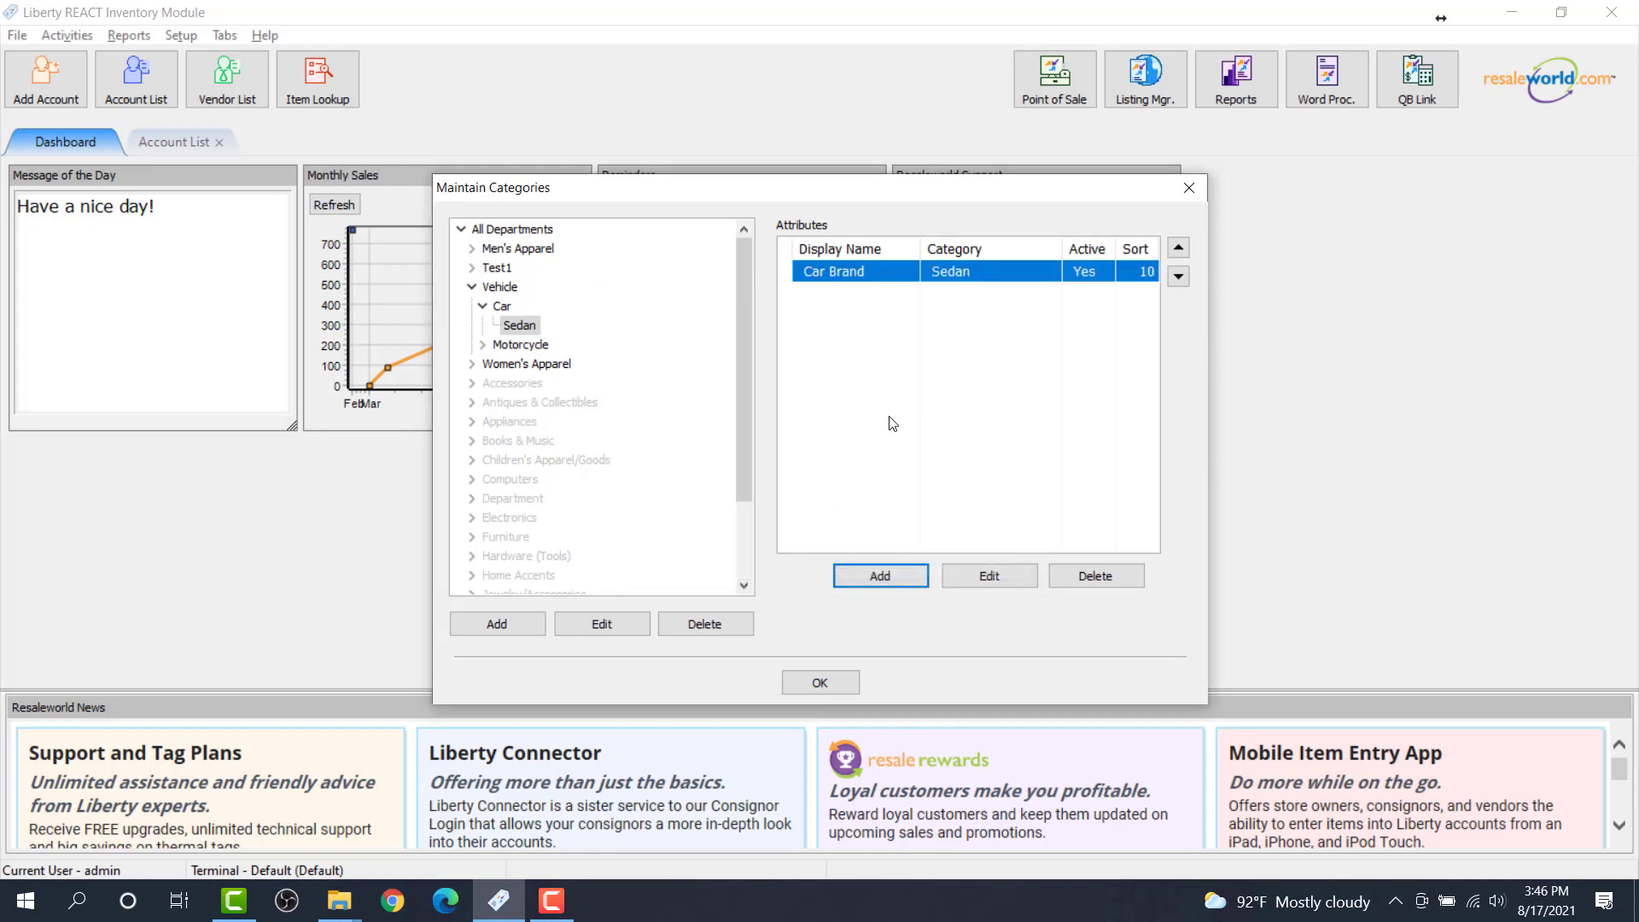
left_click(806, 684)
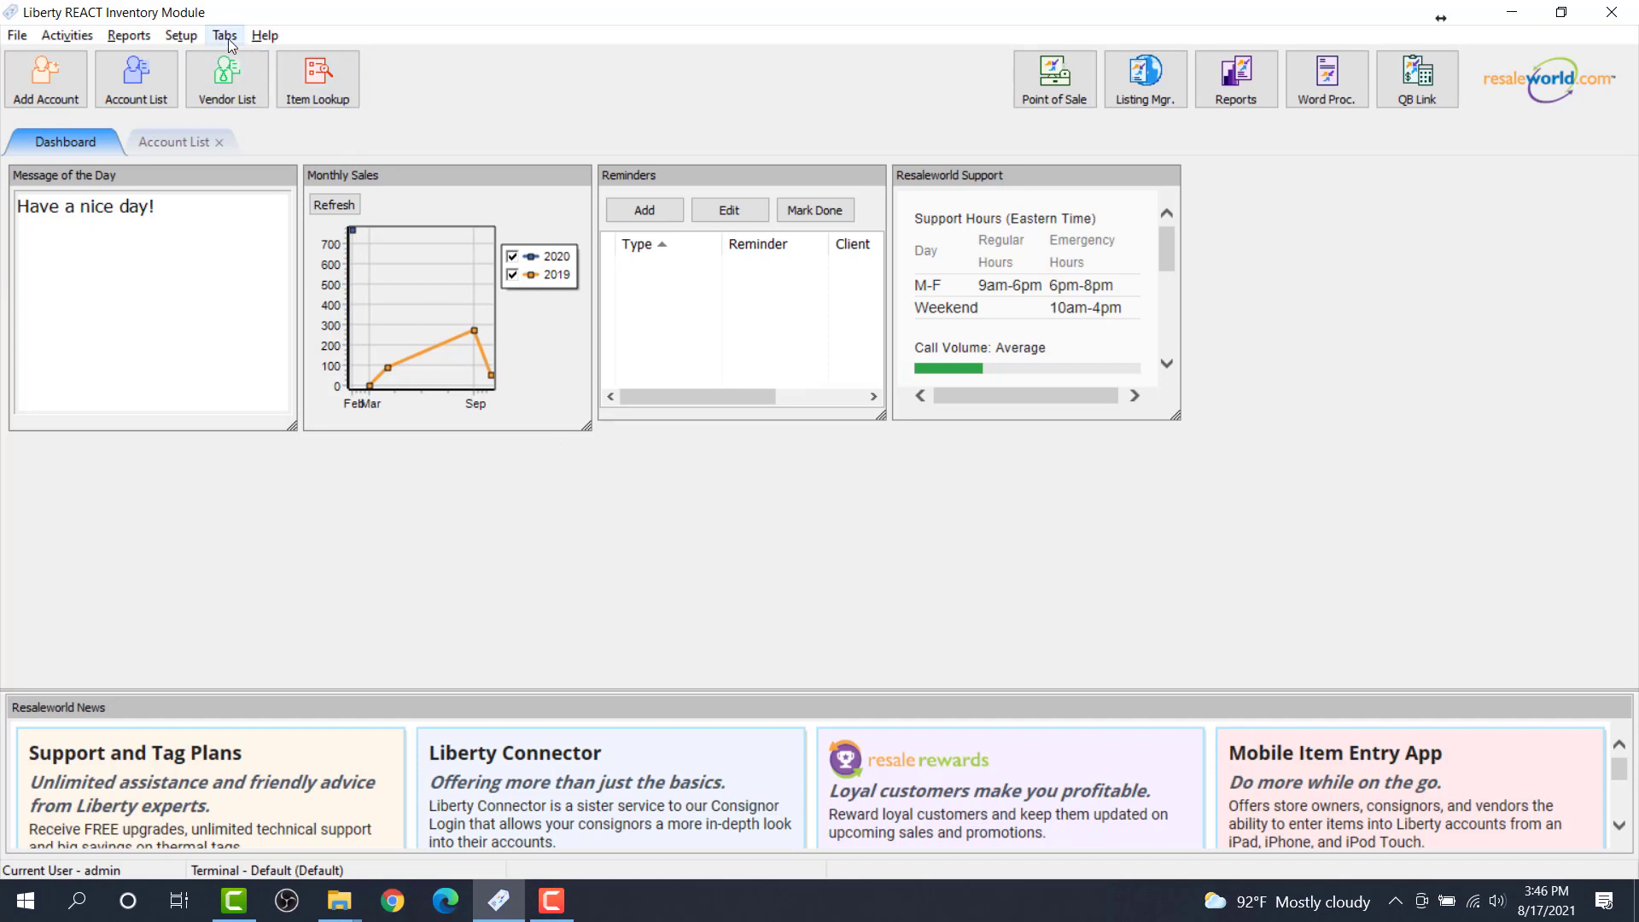
- Add a pricing guide for the Vehicle - Car - Sedan category
left_click(182, 38)
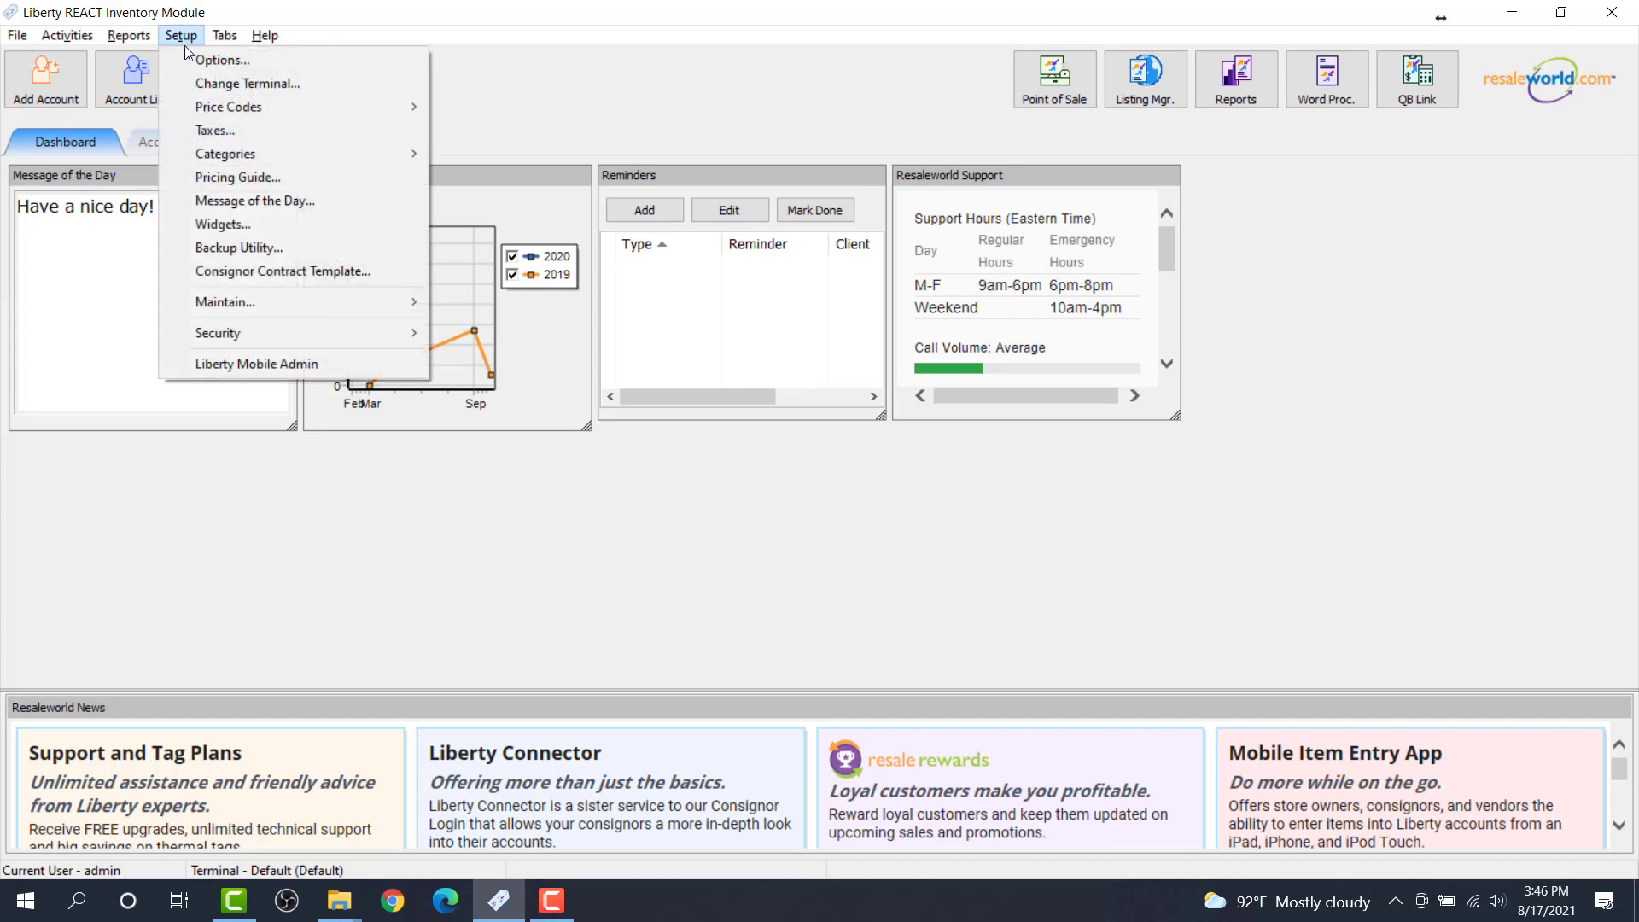
left_click(289, 177)
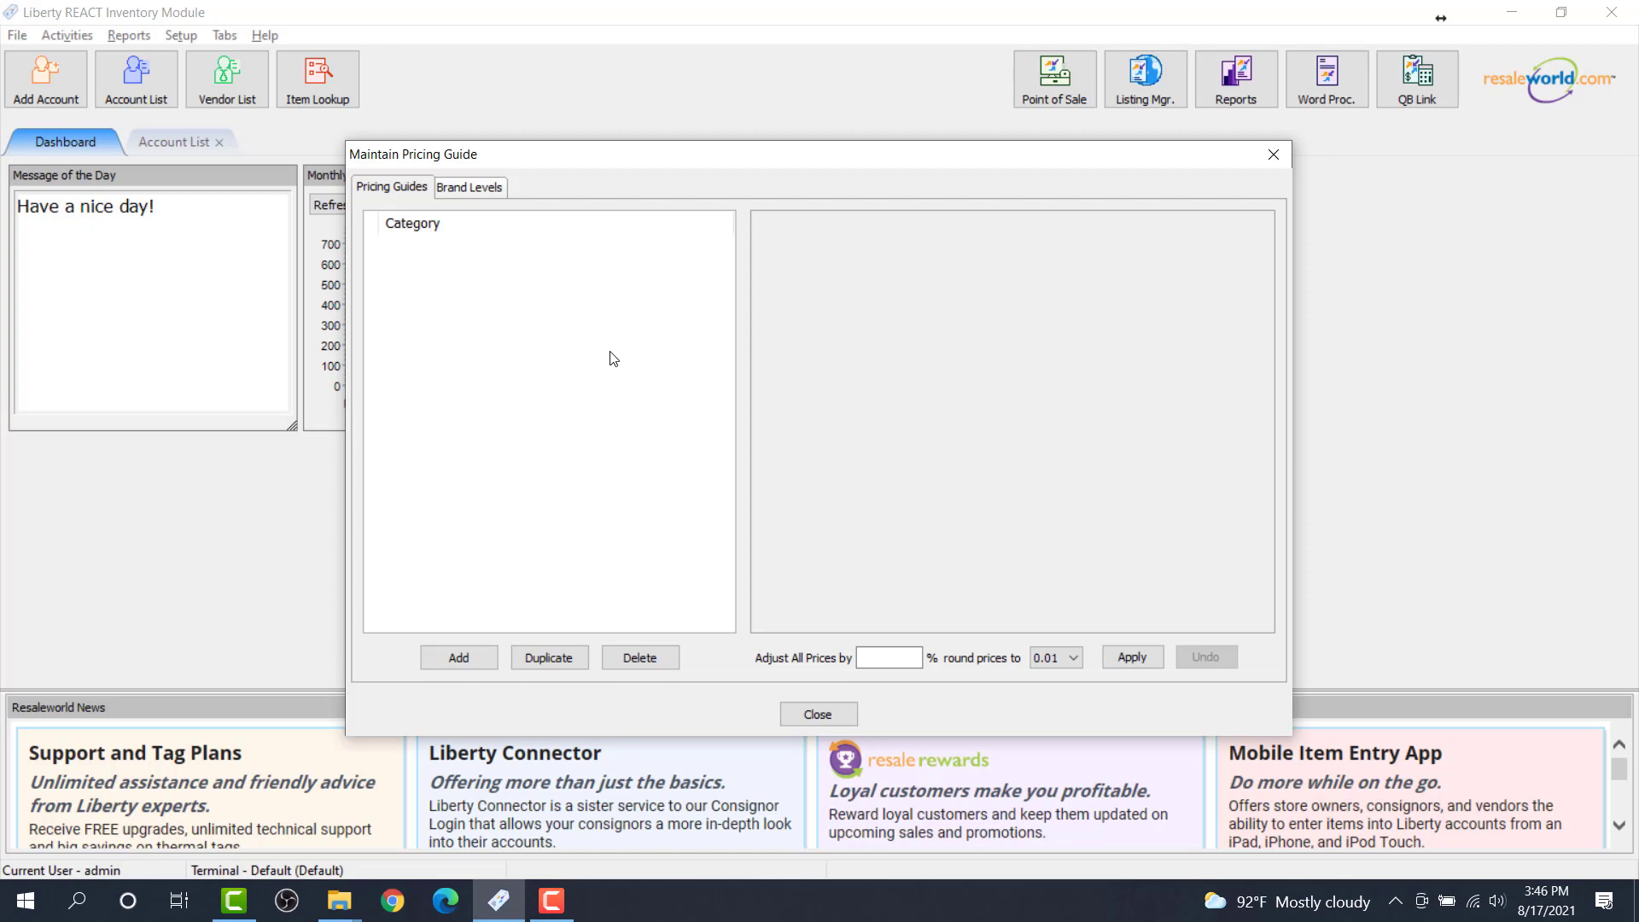
left_click(488, 657)
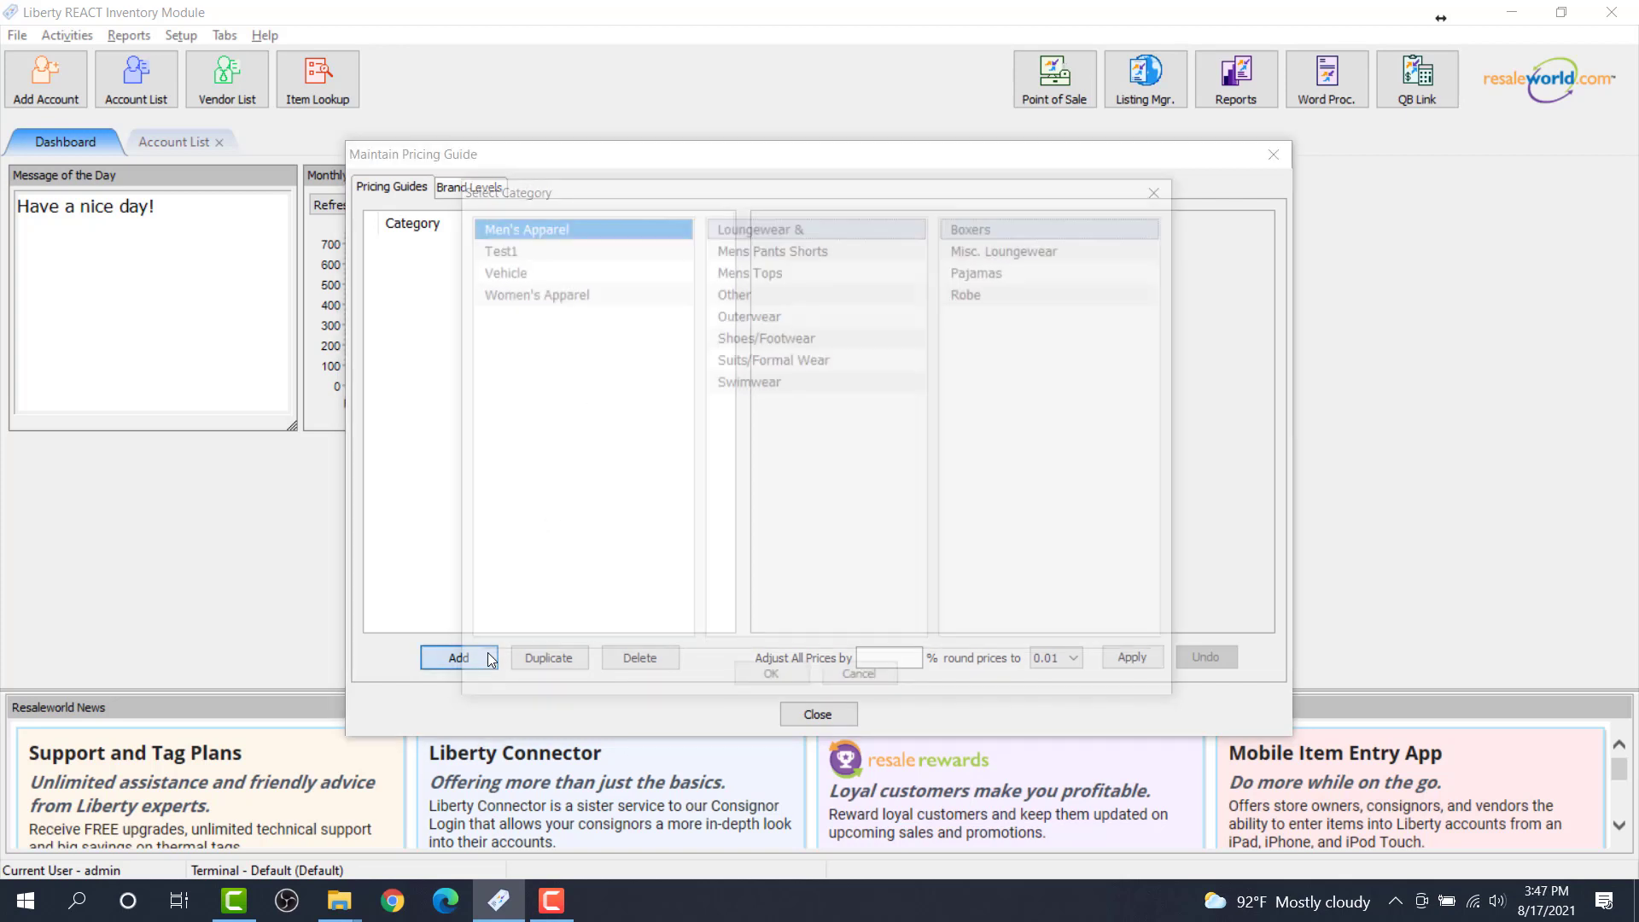
left_click(519, 270)
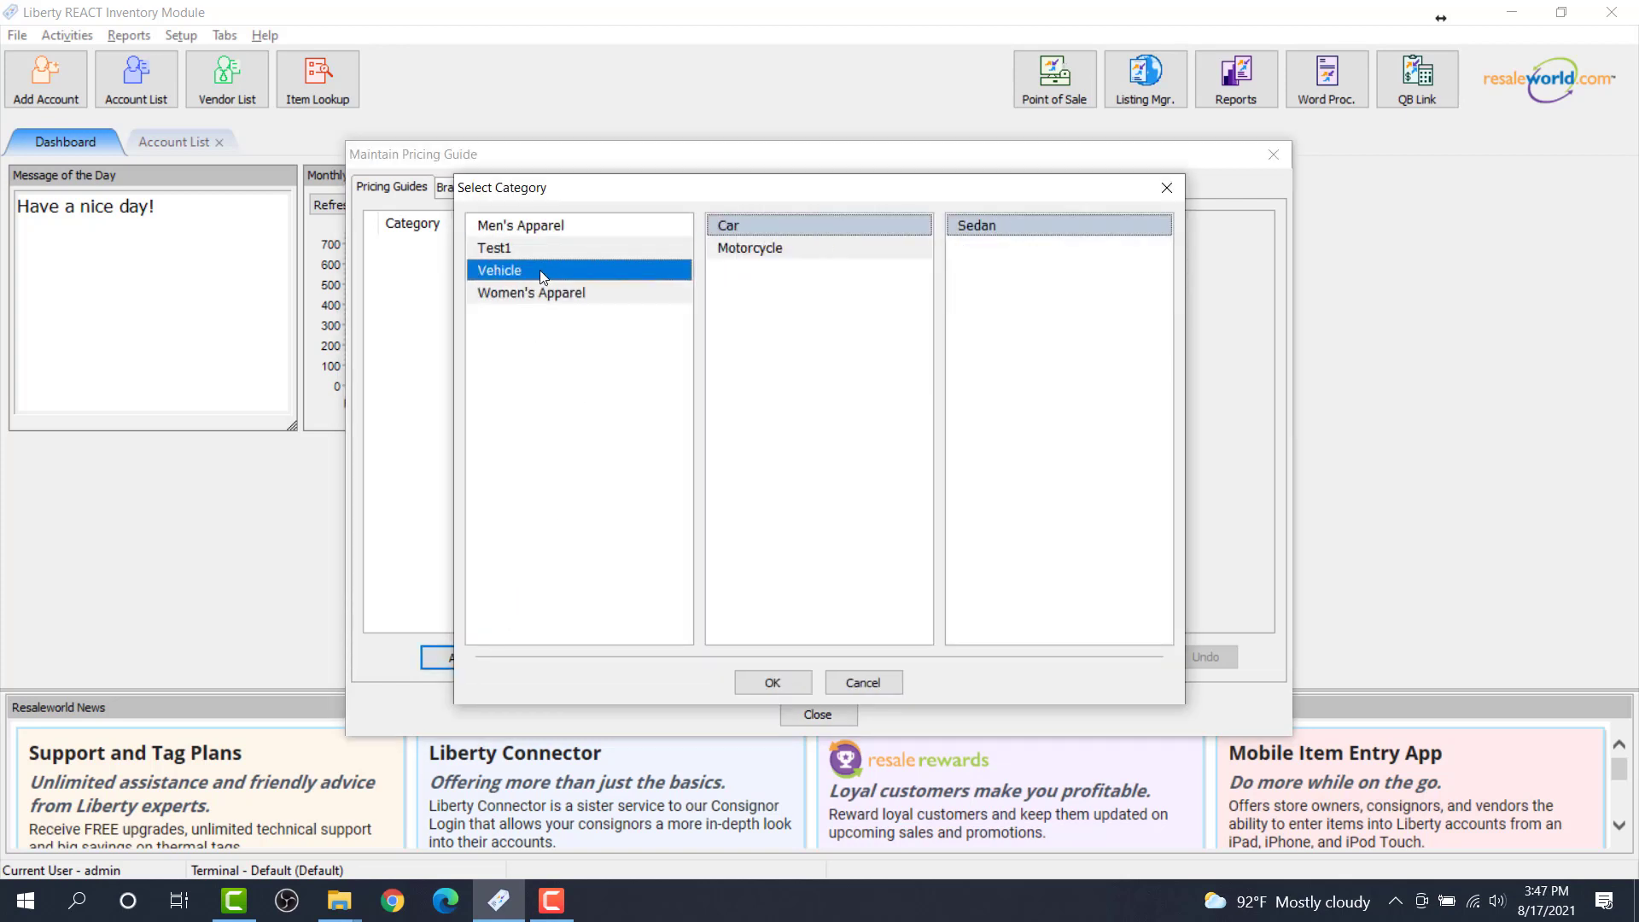
left_click(768, 225)
left_click(1018, 227)
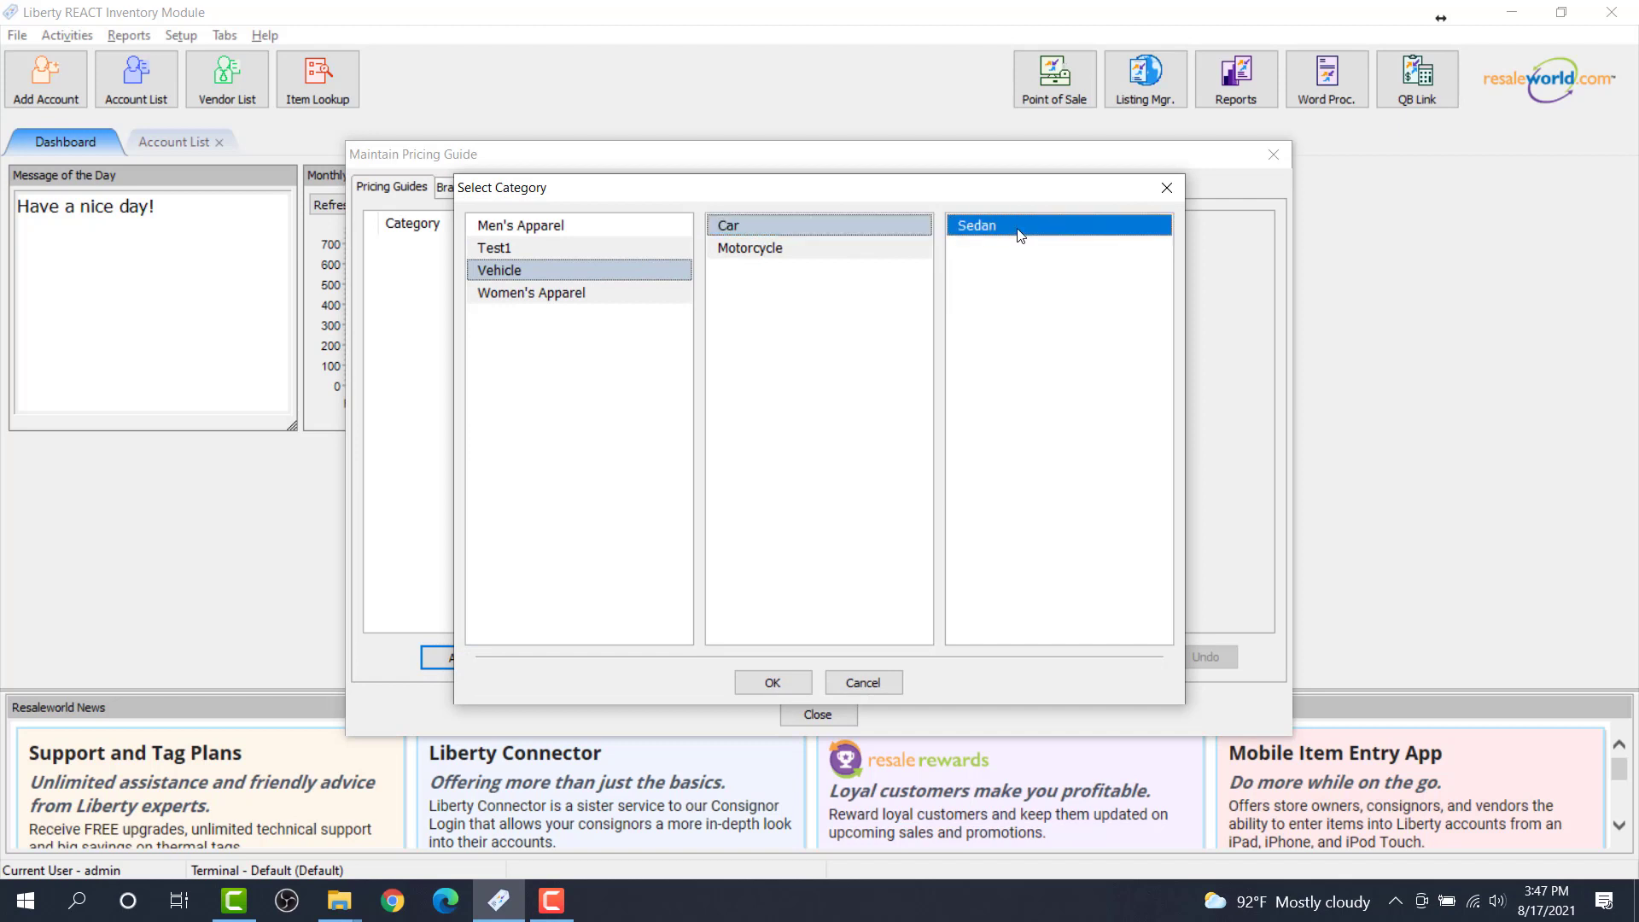
left_click(772, 684)
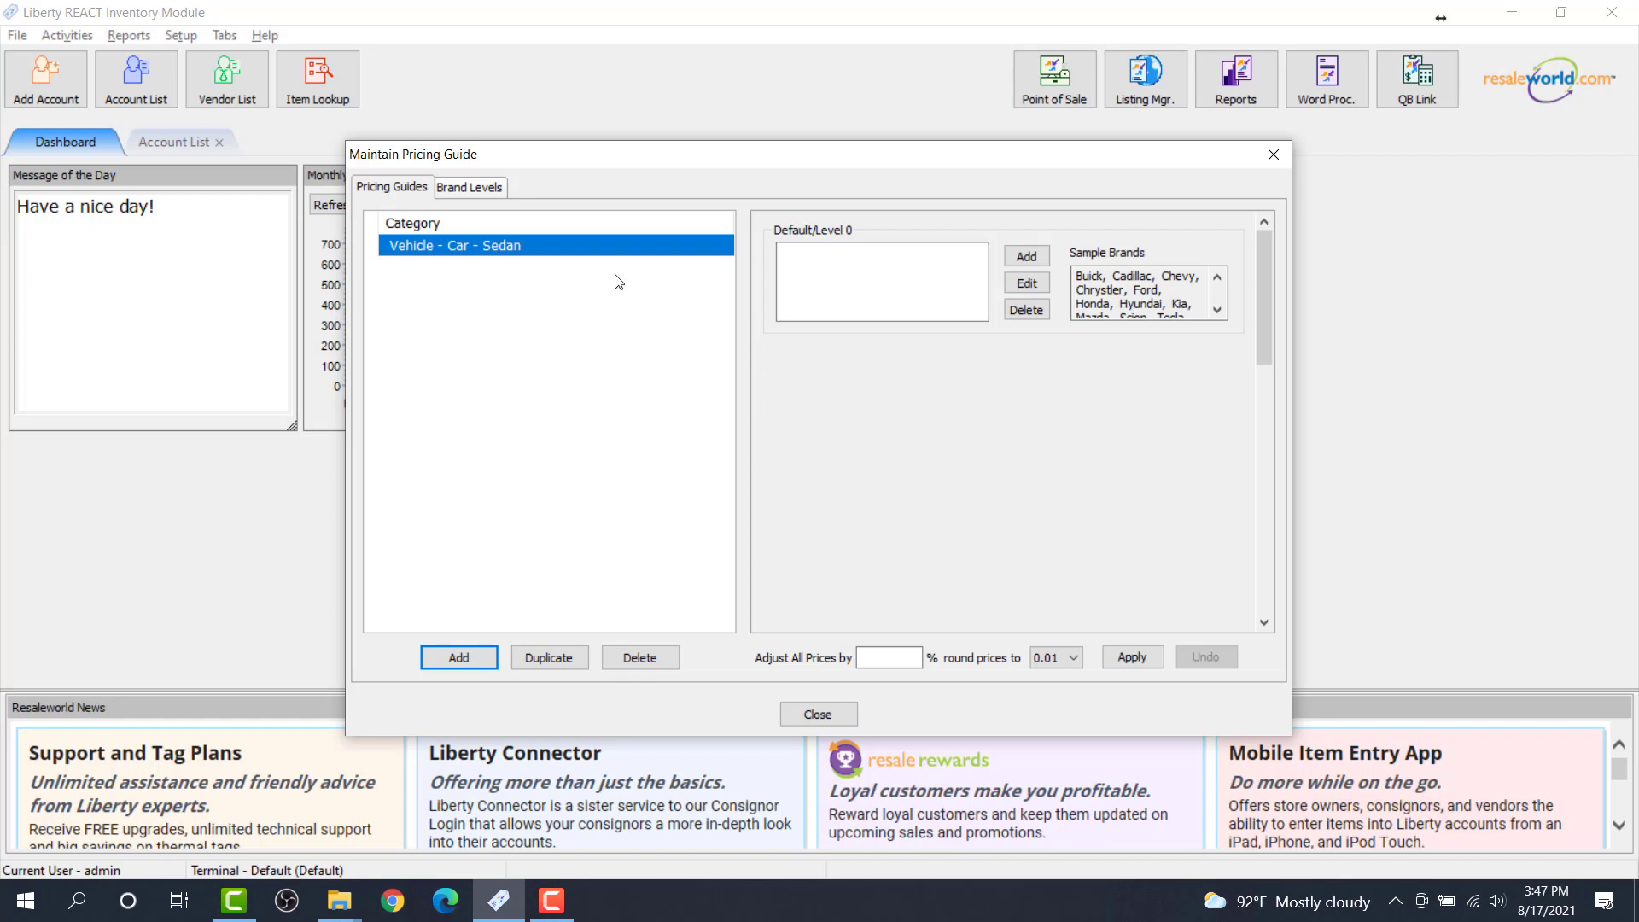
- Show the pricing guide's brand levels for the Car Brand type
left_click(475, 193)
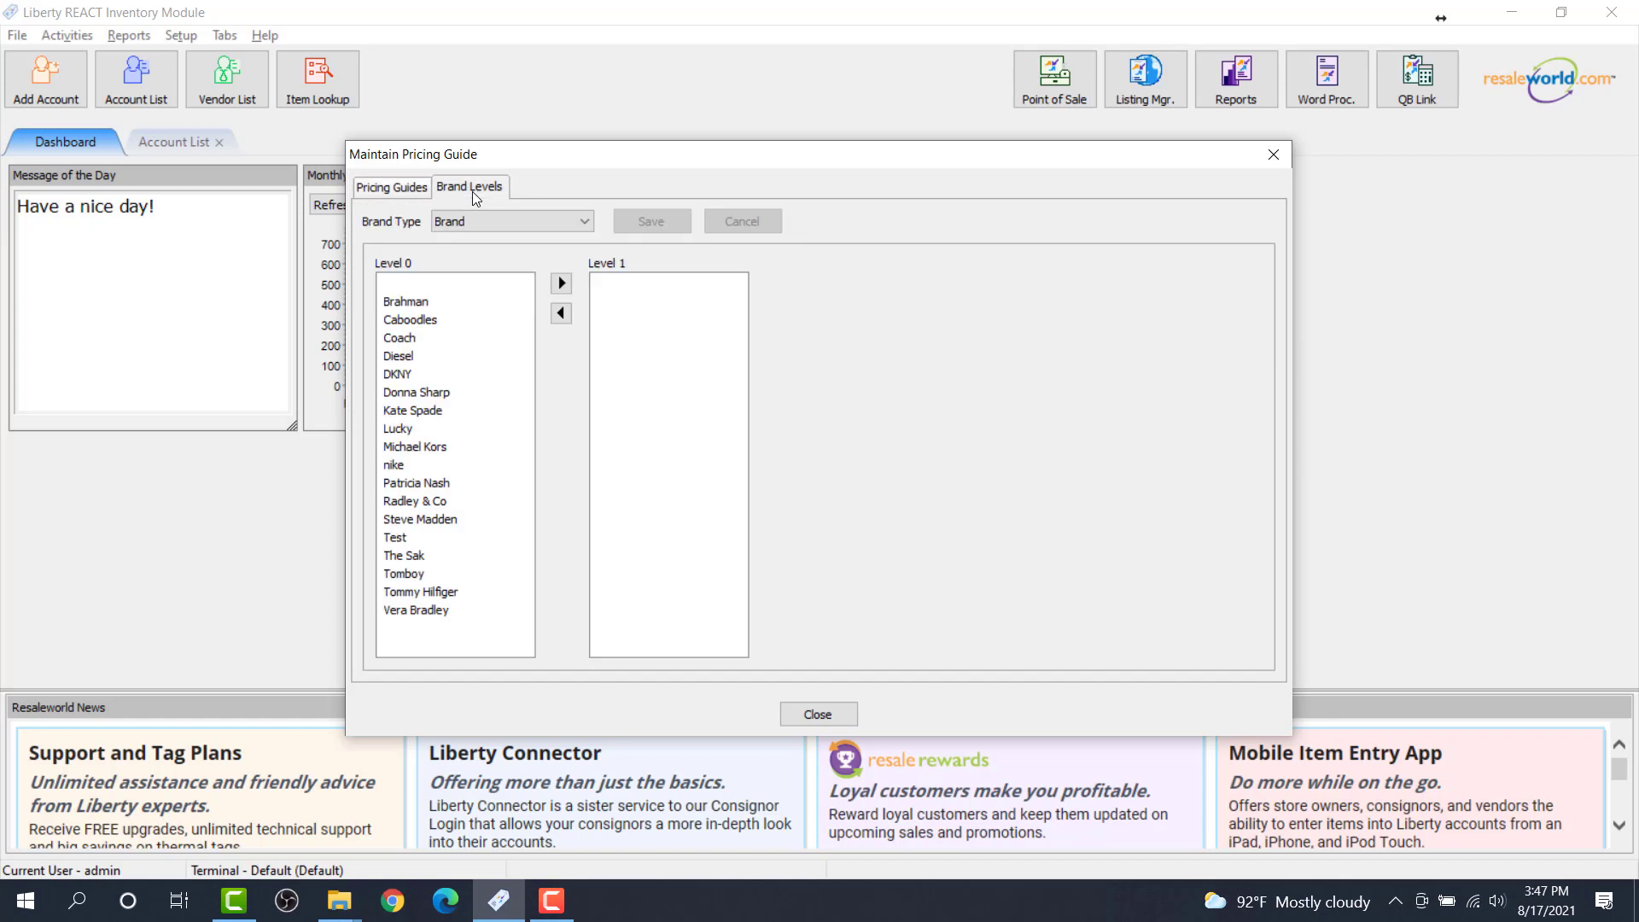
left_click(561, 227)
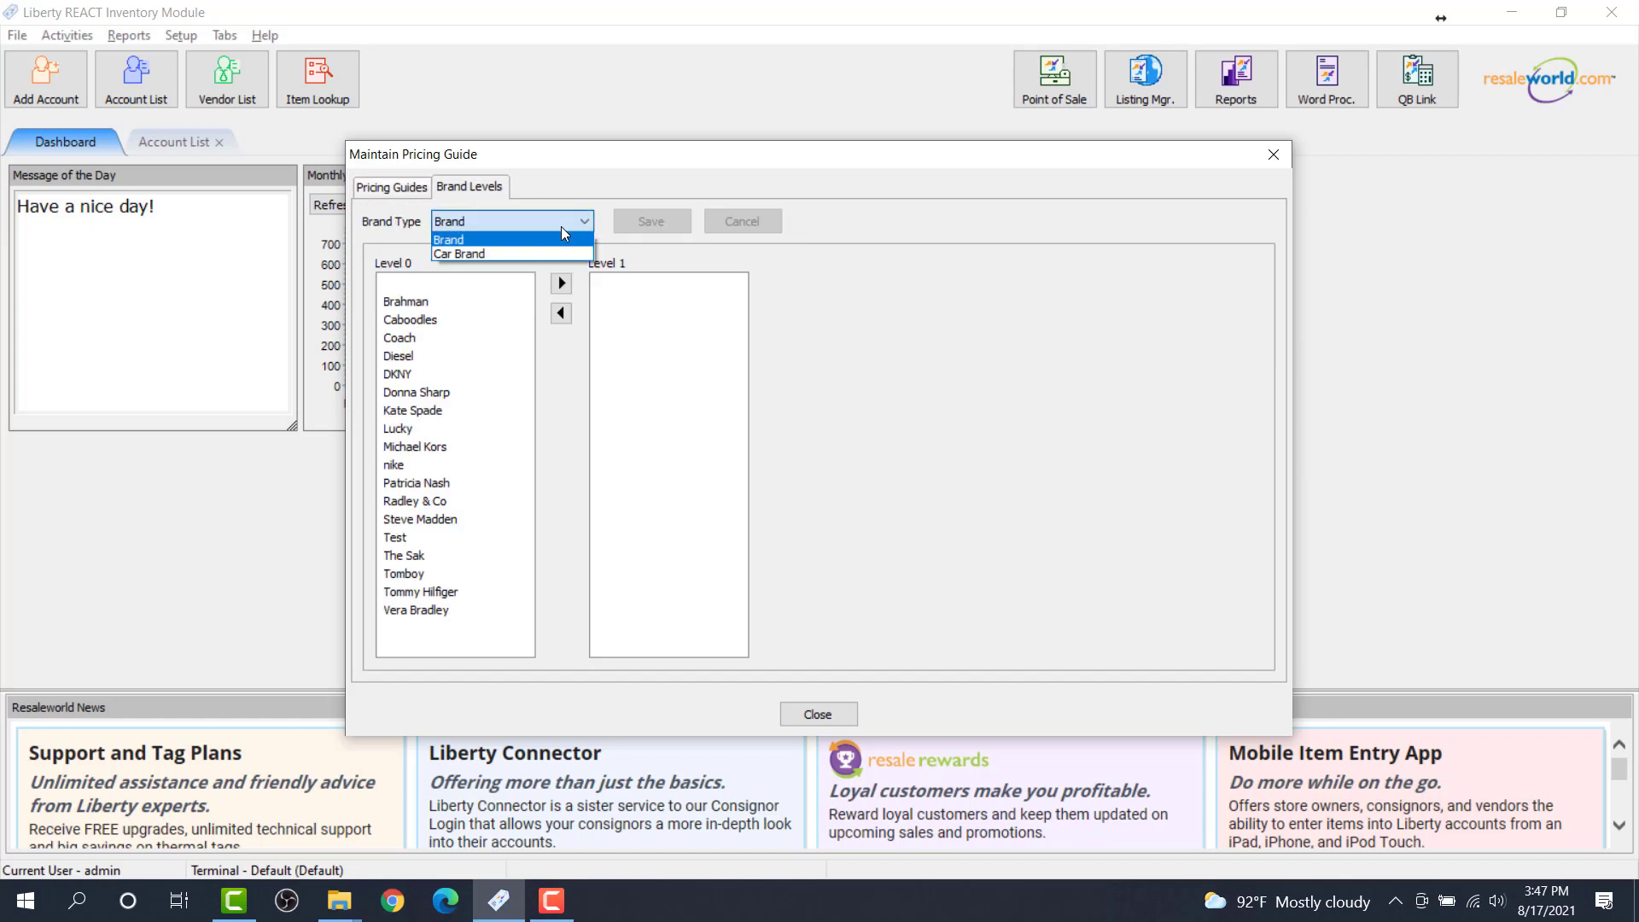
left_click(523, 254)
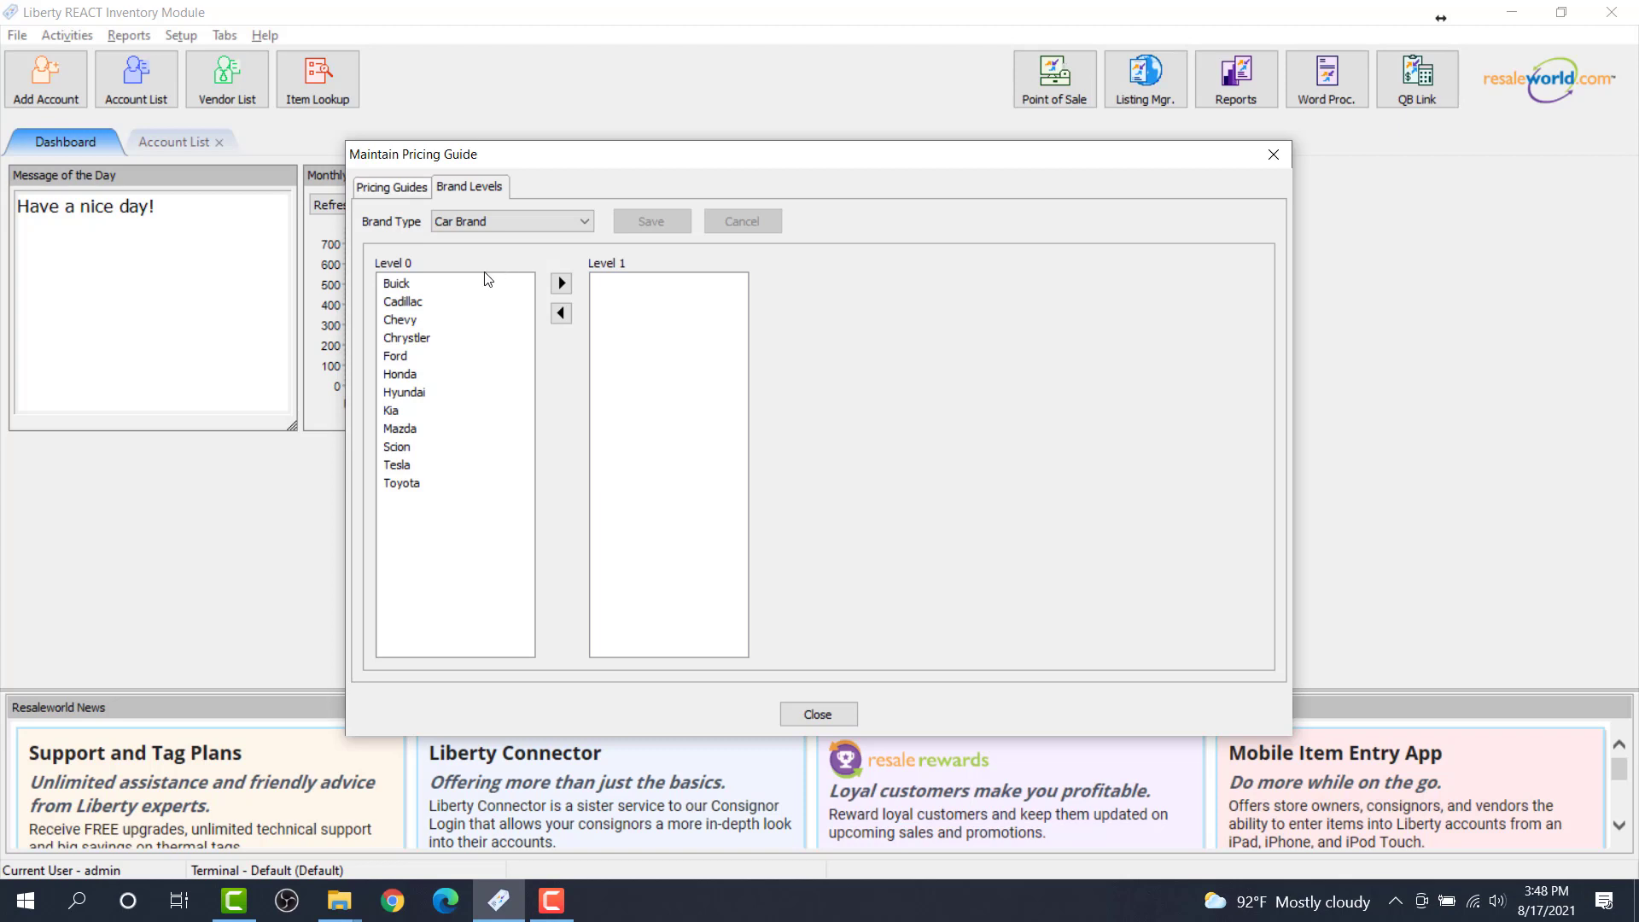
- Move Cadillac up to Level 2 and back down to Level 0
left_click(437, 307)
left_click(561, 284)
left_click(613, 289)
left_click(774, 284)
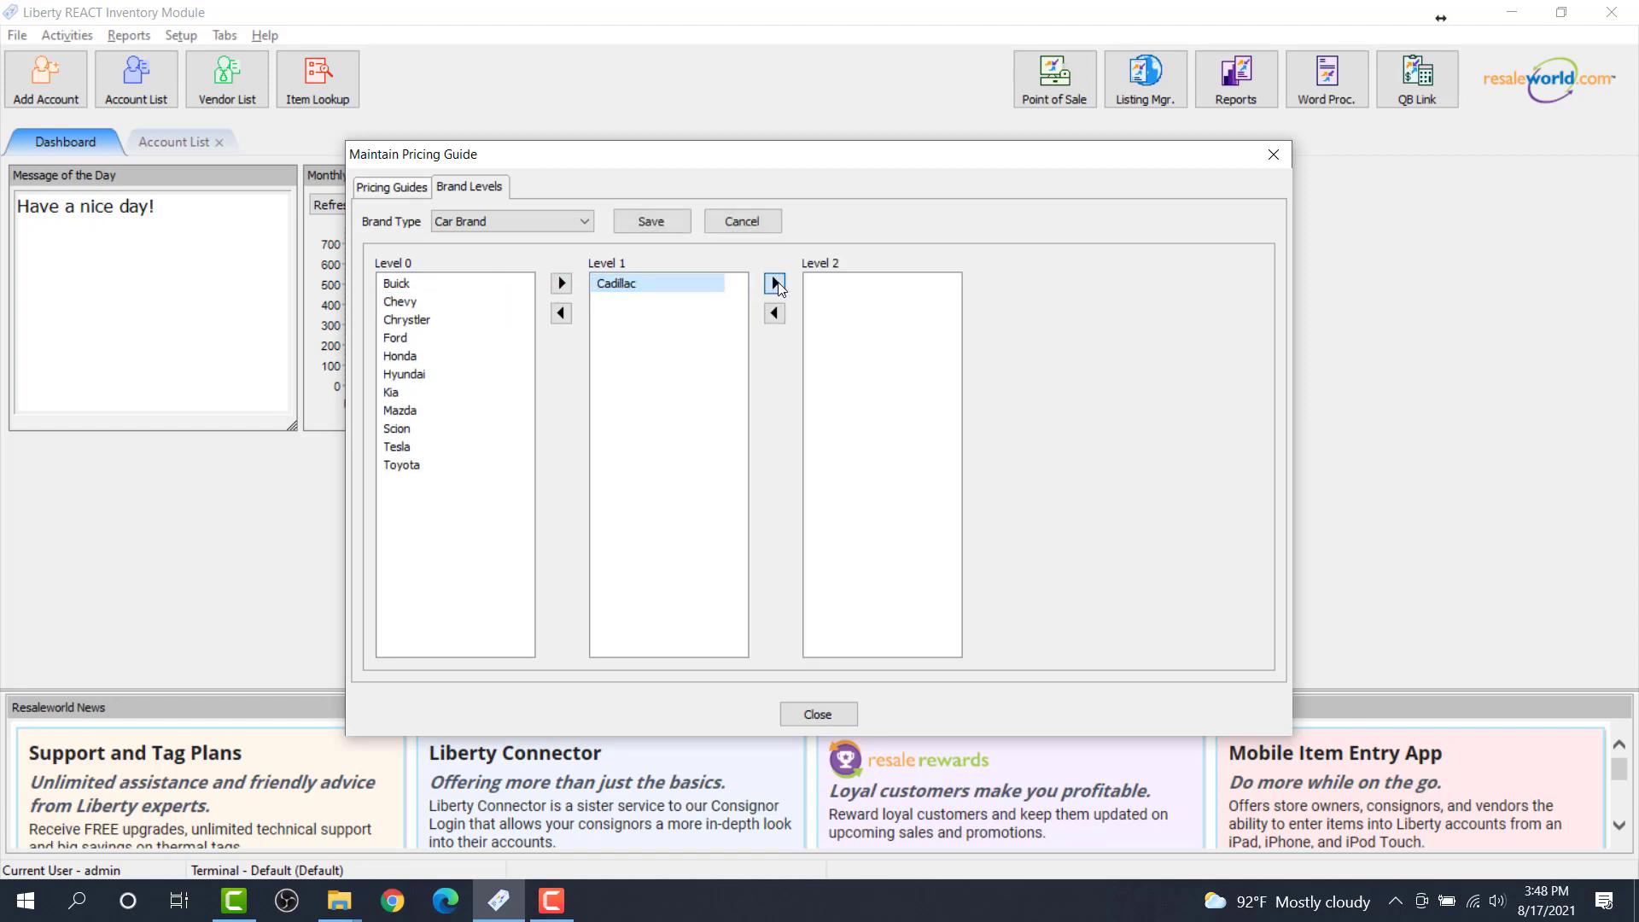
left_click(826, 289)
left_click(783, 314)
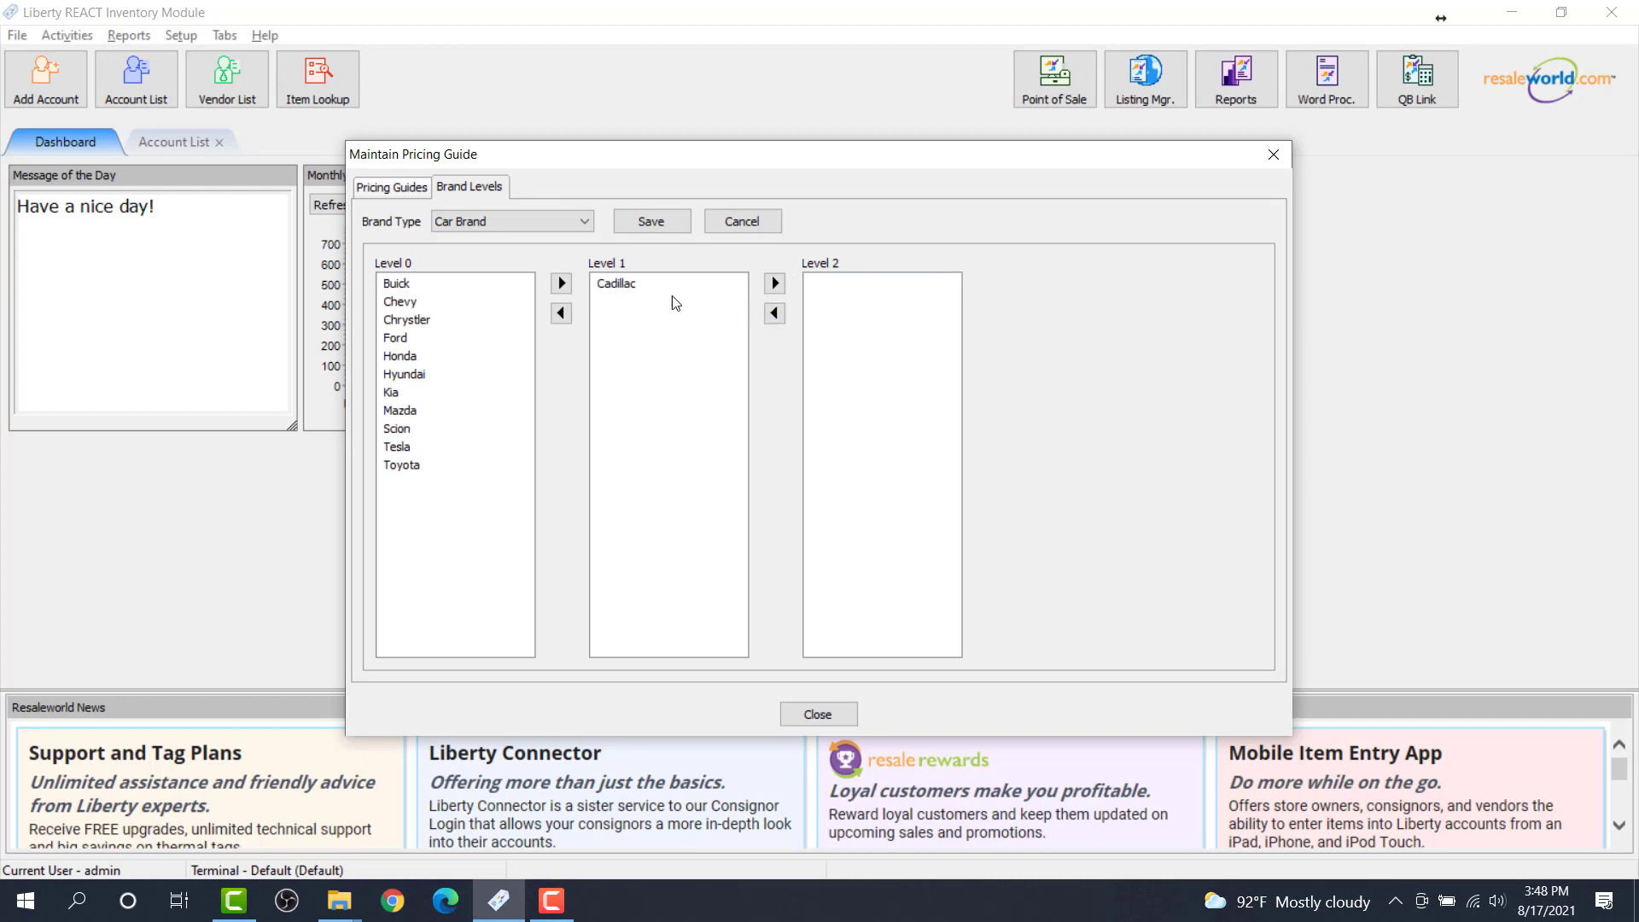
left_click(657, 285)
- Assign Cadillac, Chrystler and Tesla to Level 2 and Buick, Chevy and Ford to Level 1, and save the brand levels
left_click(413, 304)
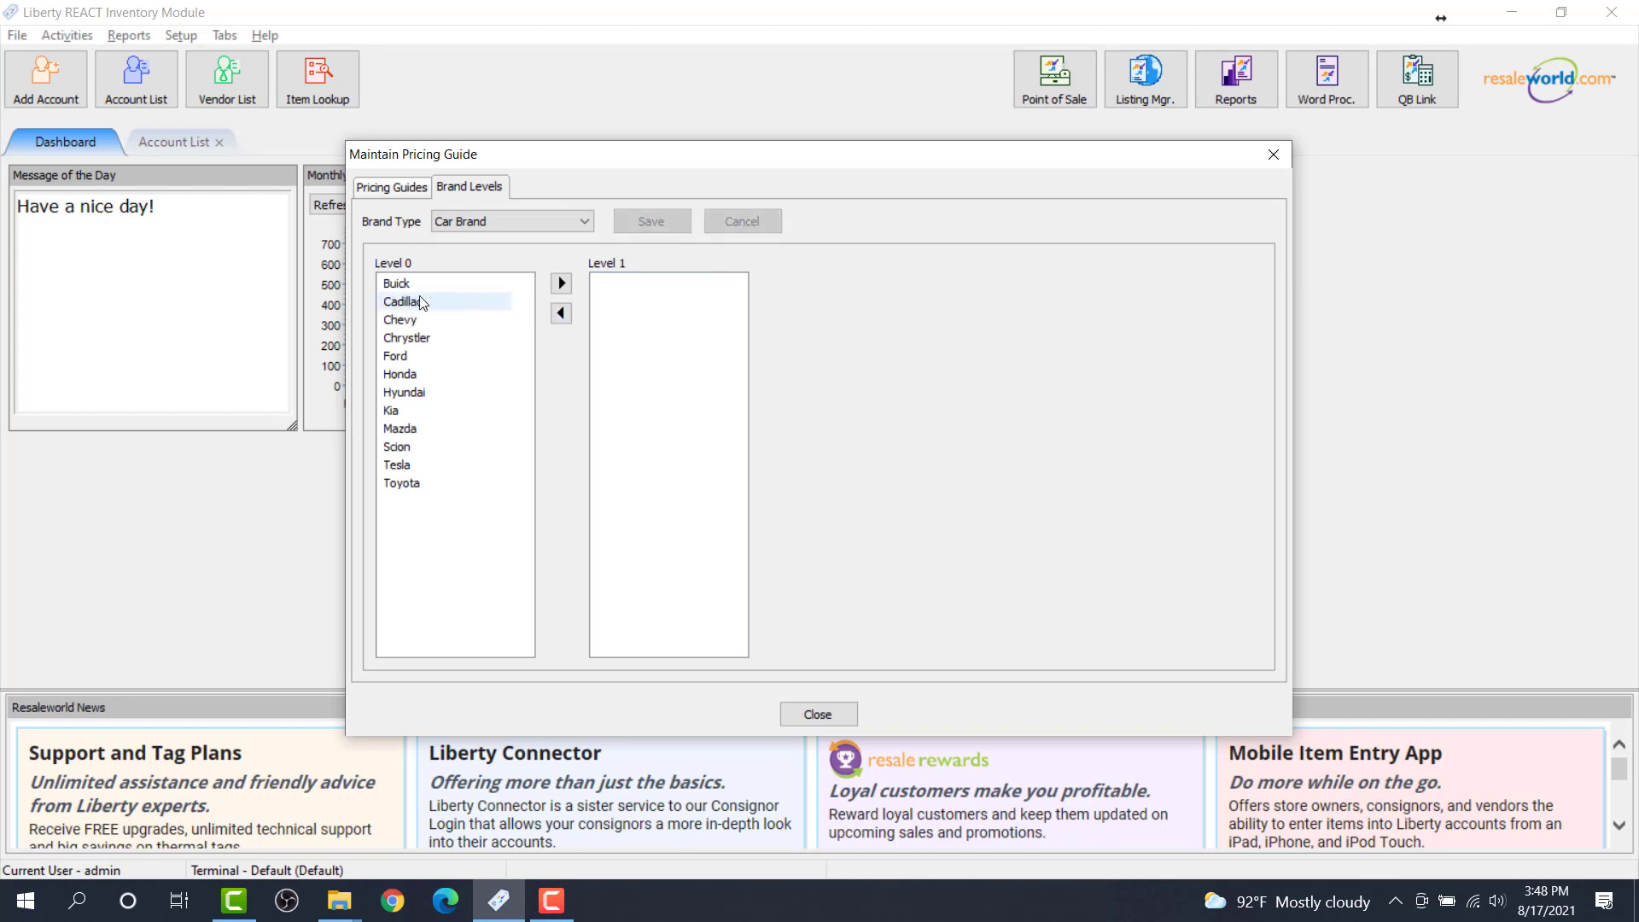
left_click(562, 283)
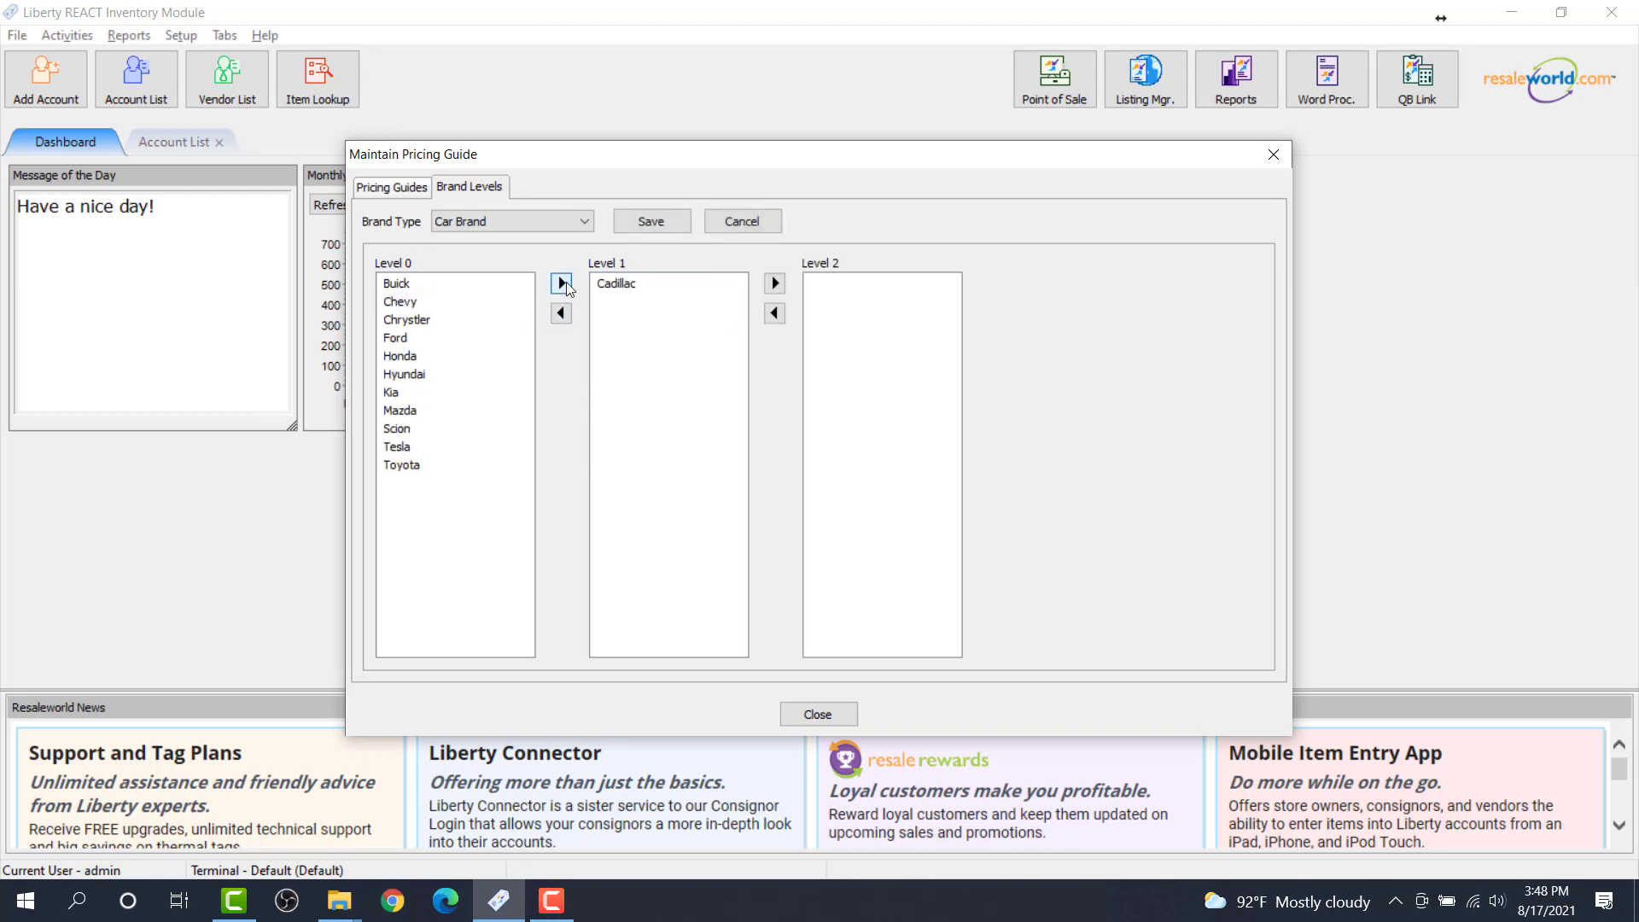
left_click(628, 290)
left_click(775, 284)
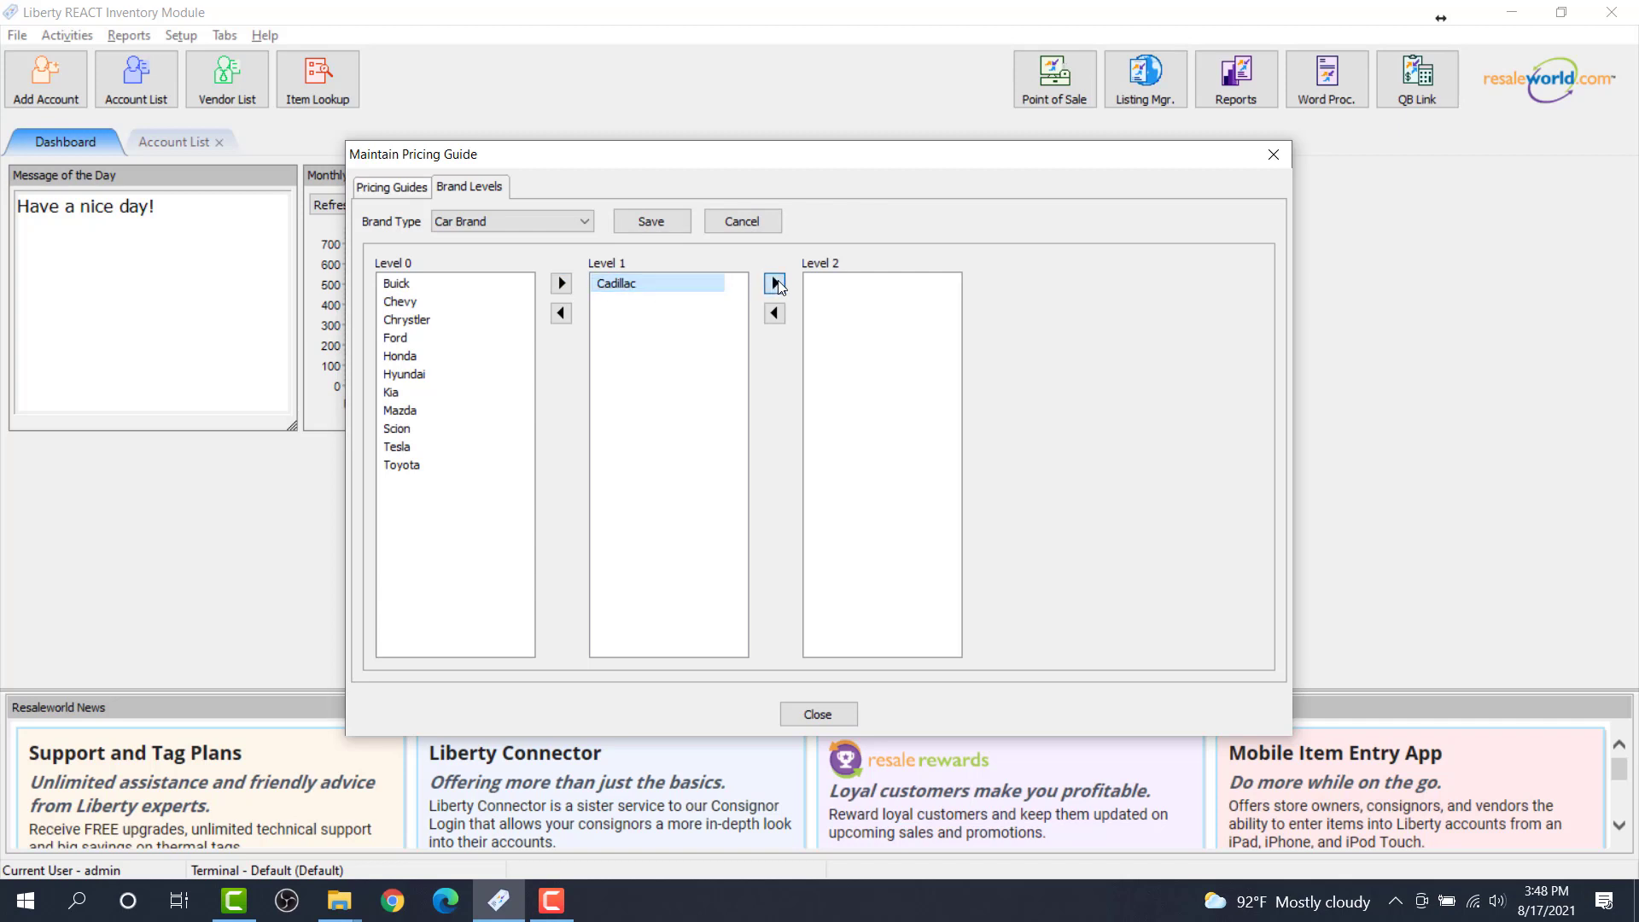
left_click(841, 288)
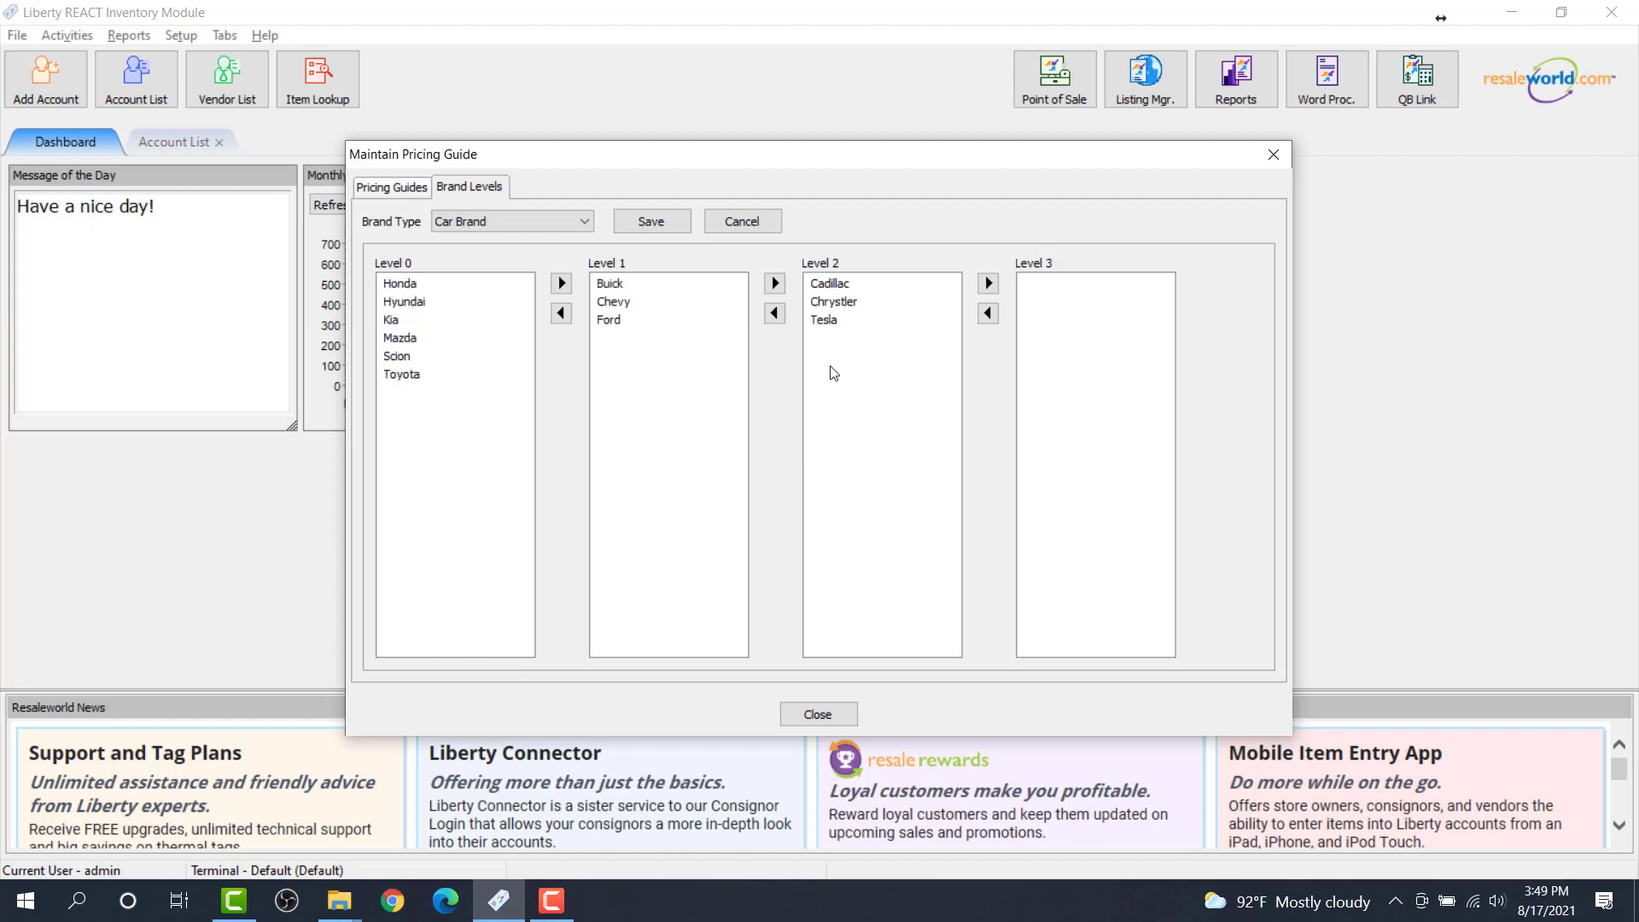
left_click(674, 226)
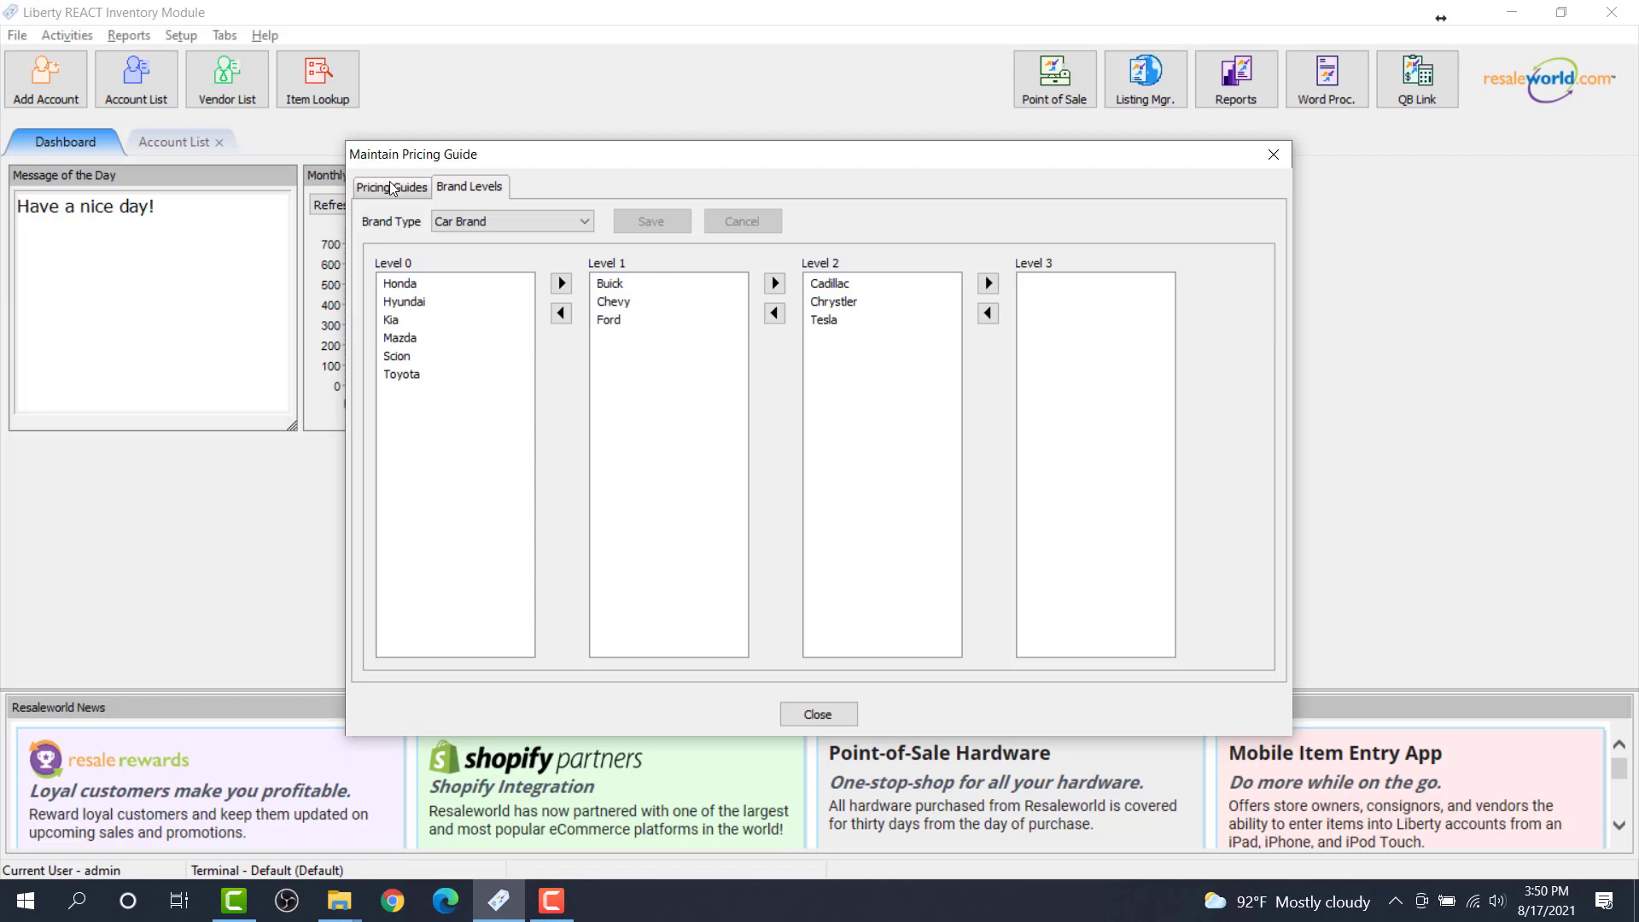
- Add a Junker entry priced at $500 with sort order 2 to Default/Level 0 of the sedan pricing guide
left_click(392, 189)
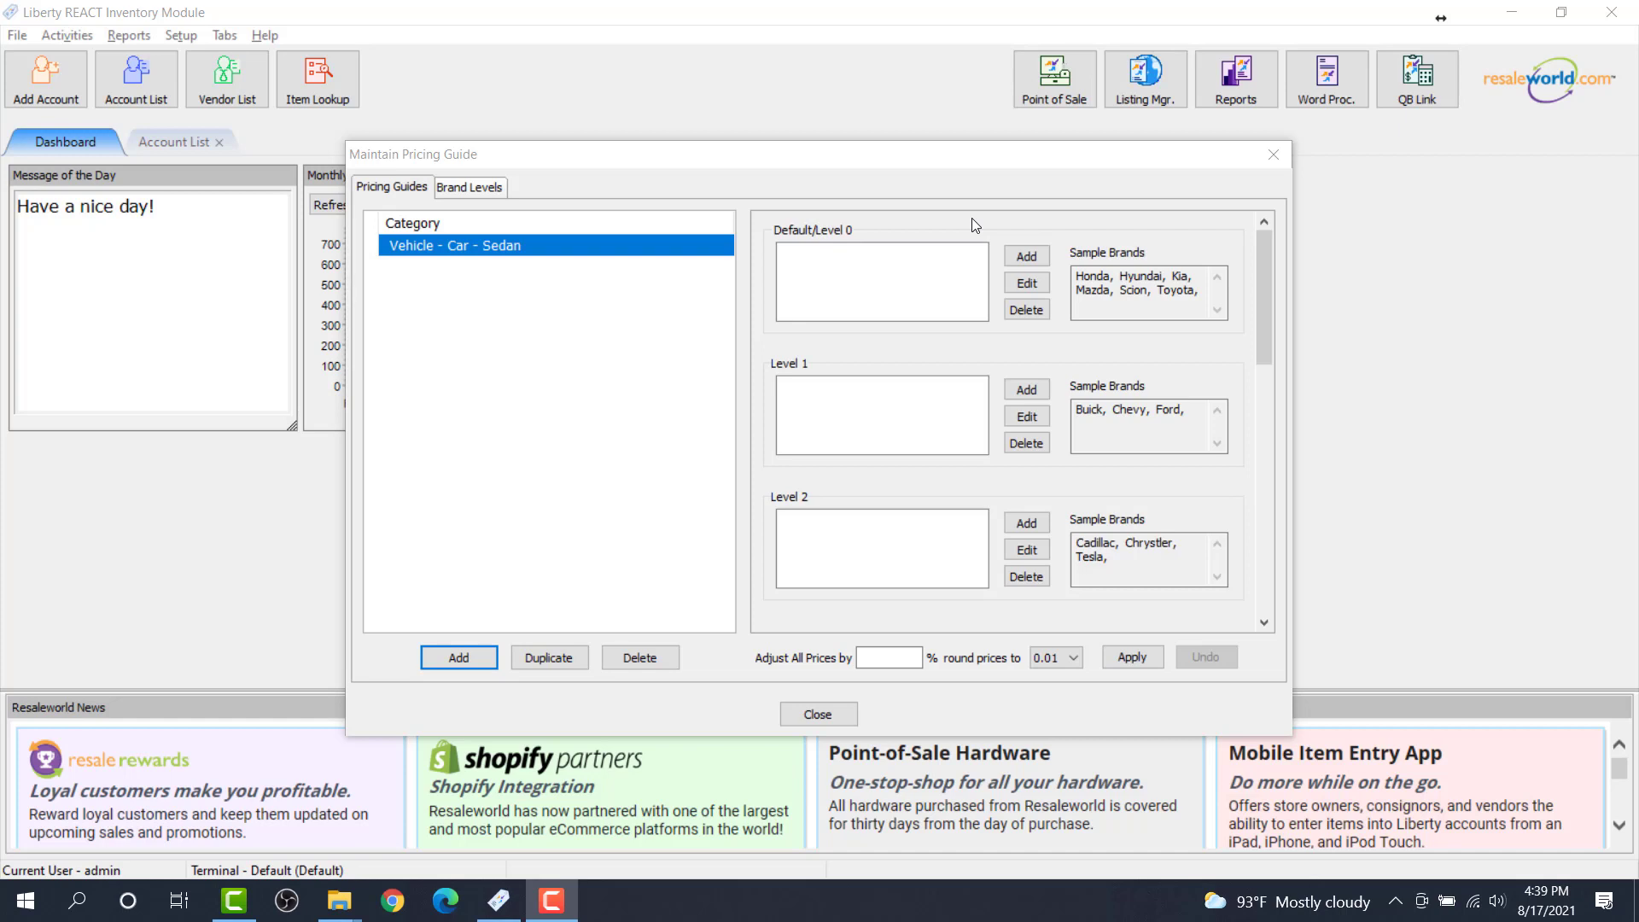
left_click(1025, 255)
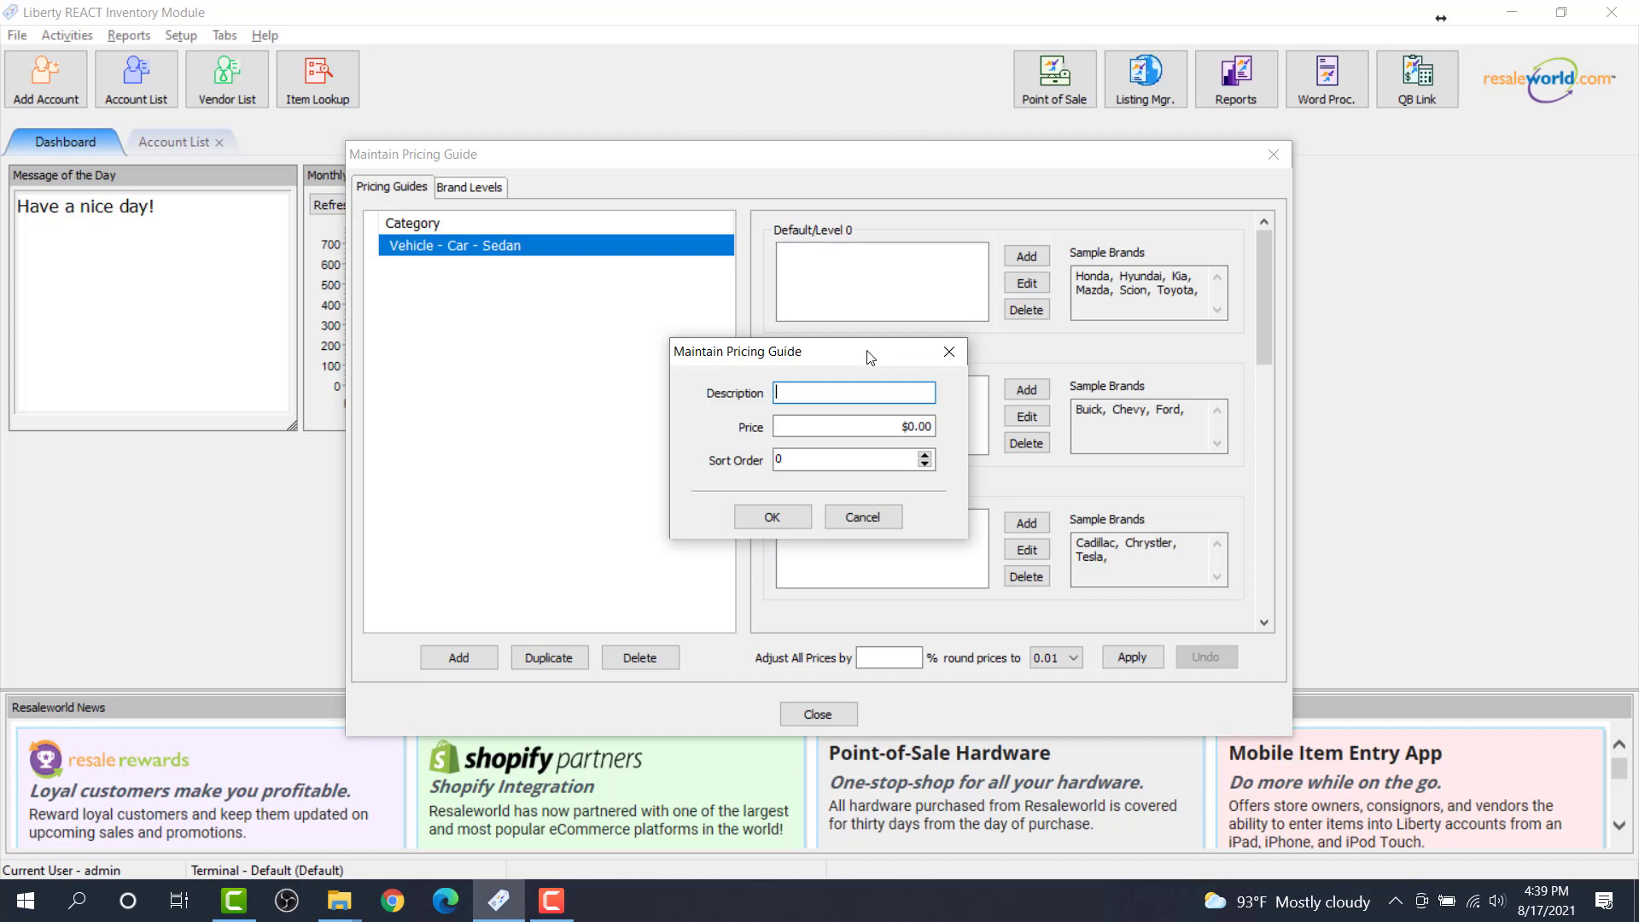
type("Junker")
key("Tab")
type("500")
key("Tab")
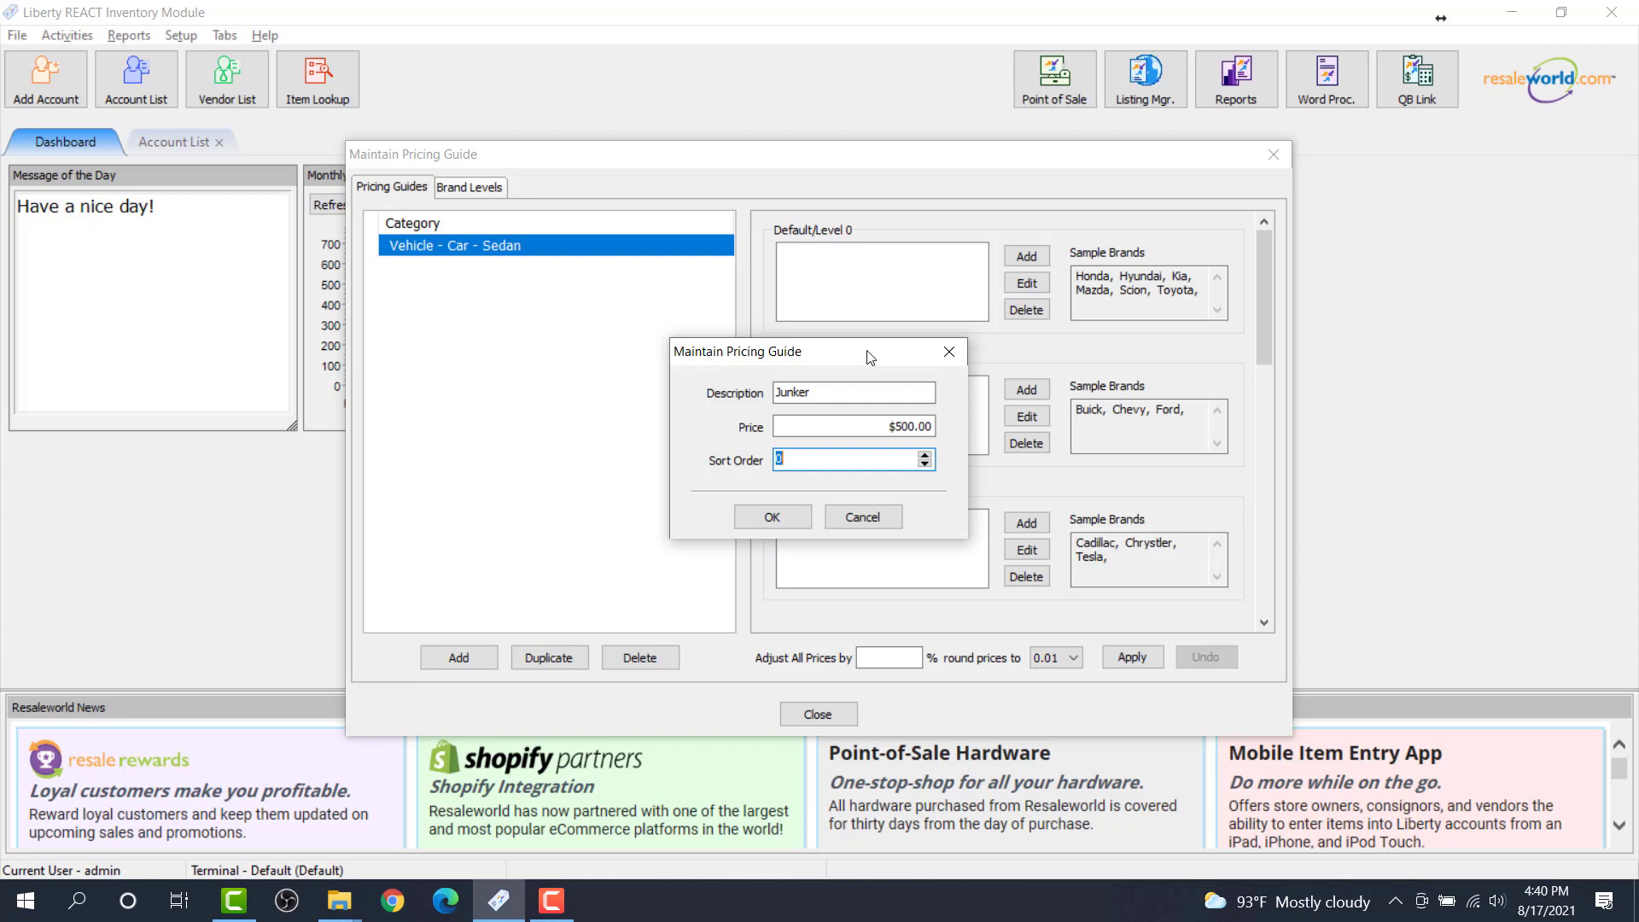
type("2")
left_click(779, 517)
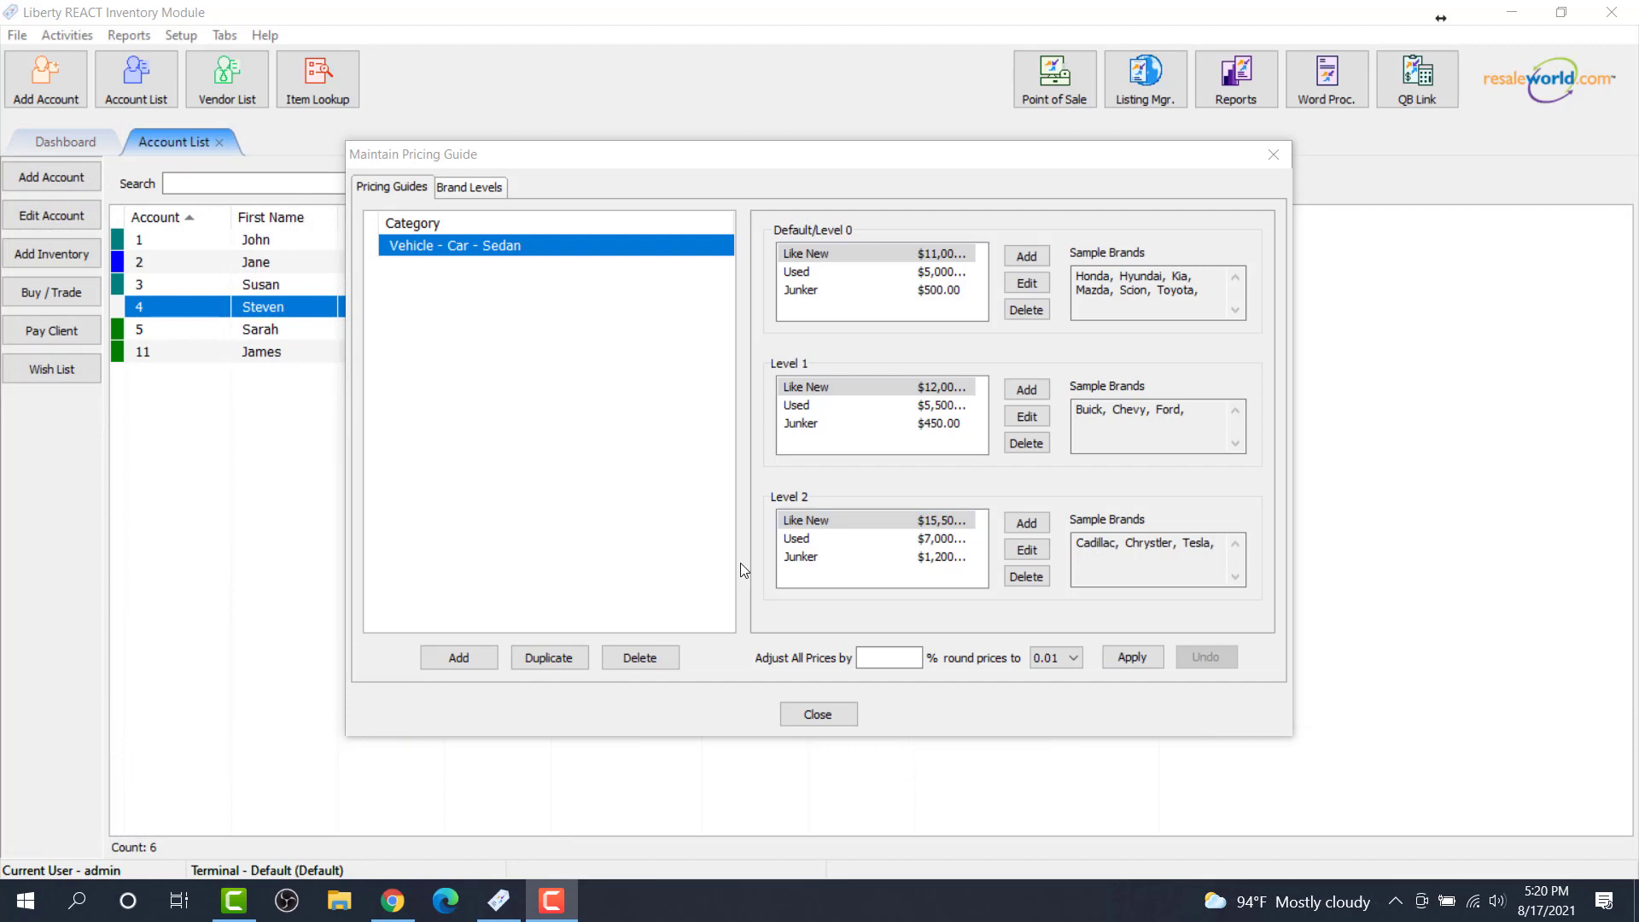
- Close the pricing guide, open the highlighted client's account from the account list and start adding inventory to it
left_click(812, 713)
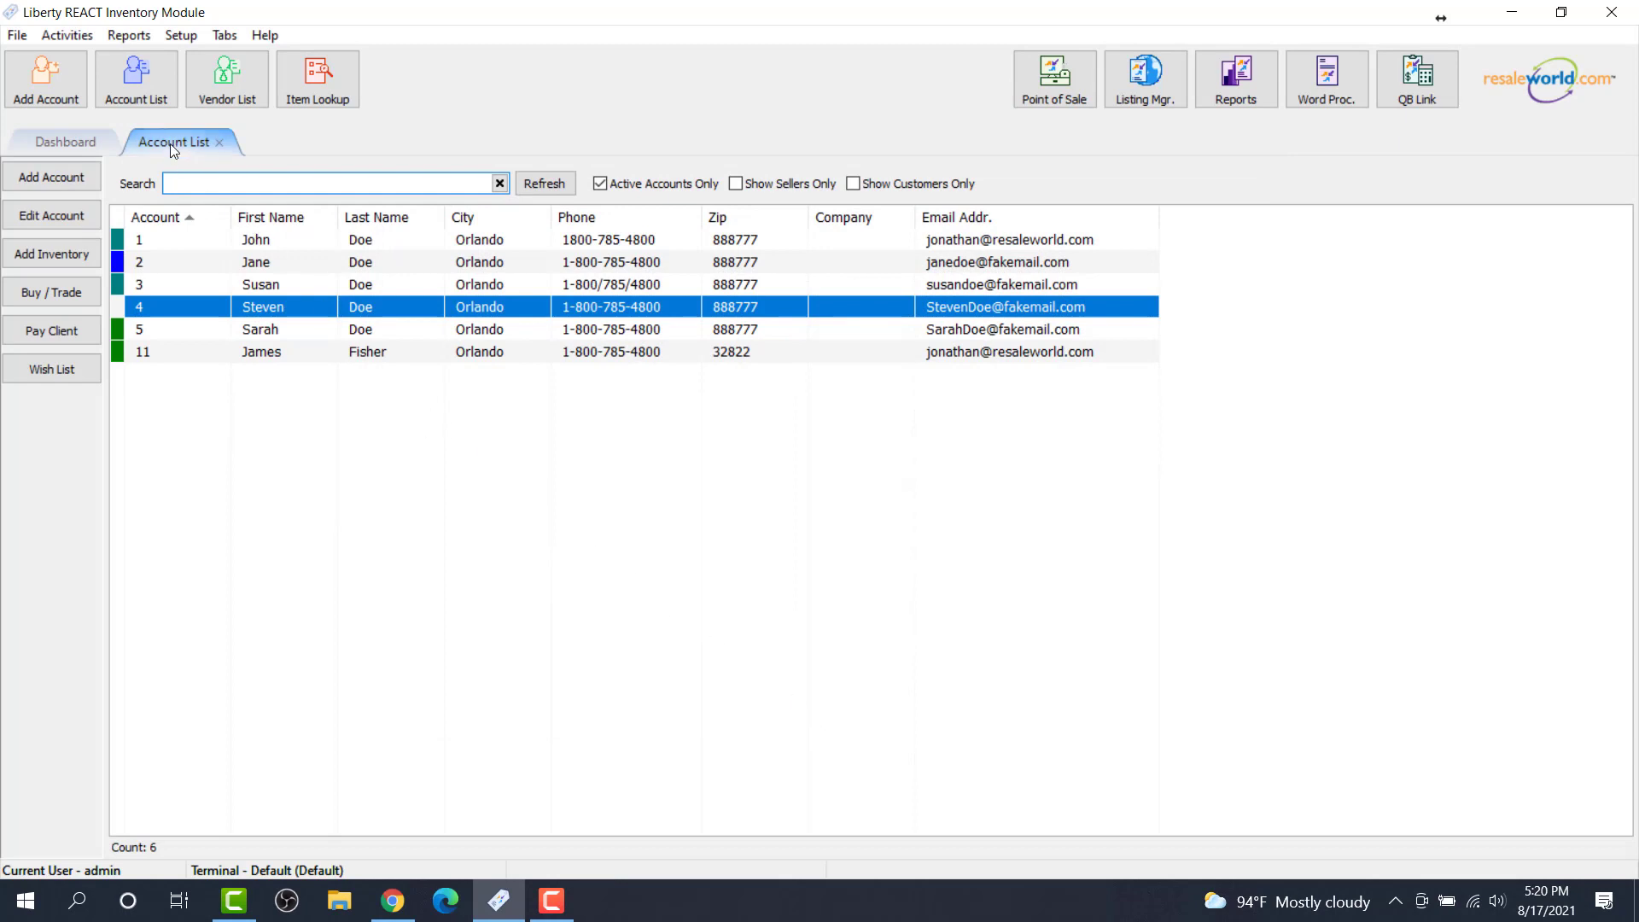
double_click(292, 302)
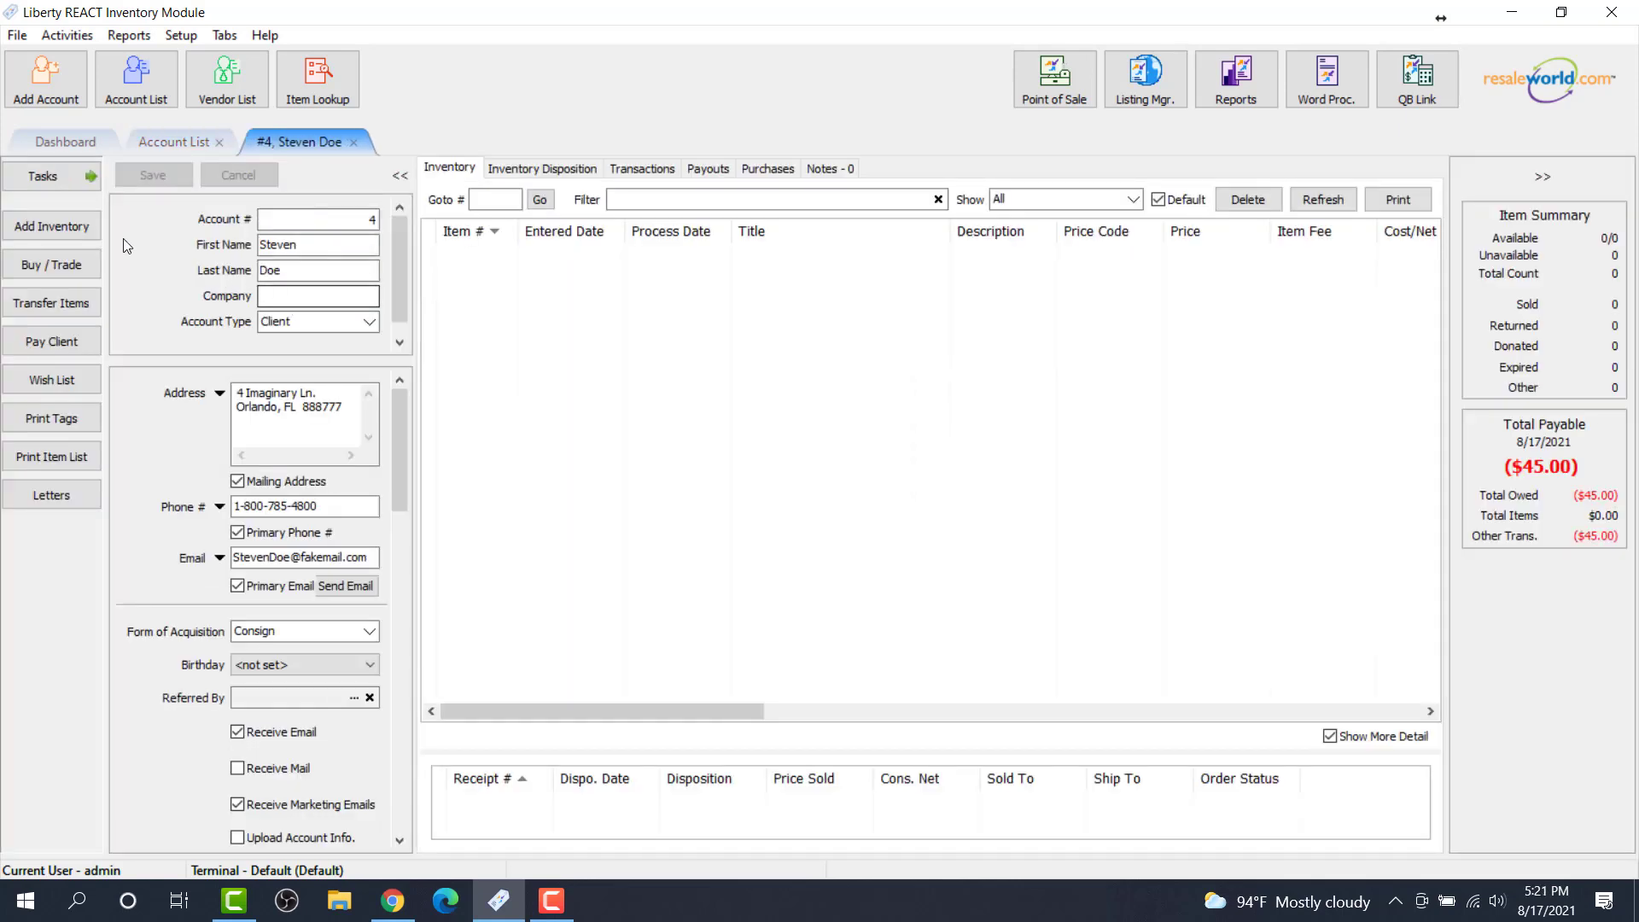
left_click(75, 223)
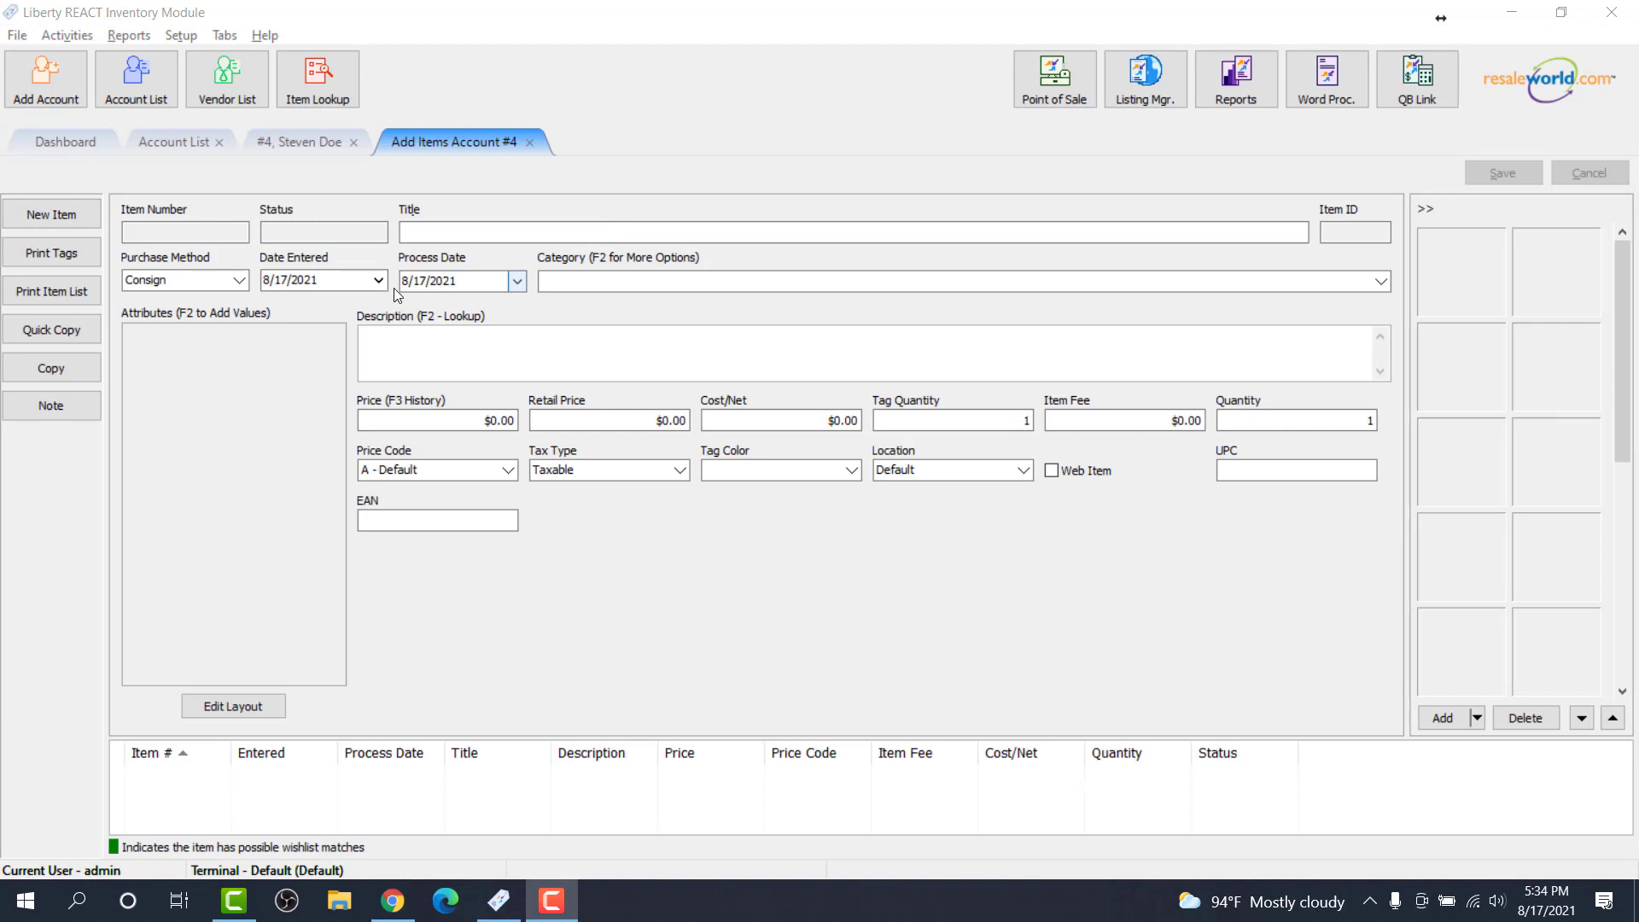
- Set the new item's category to Sedan - Car - Vehicle, with Cadillac as the car brand
left_click(430, 229)
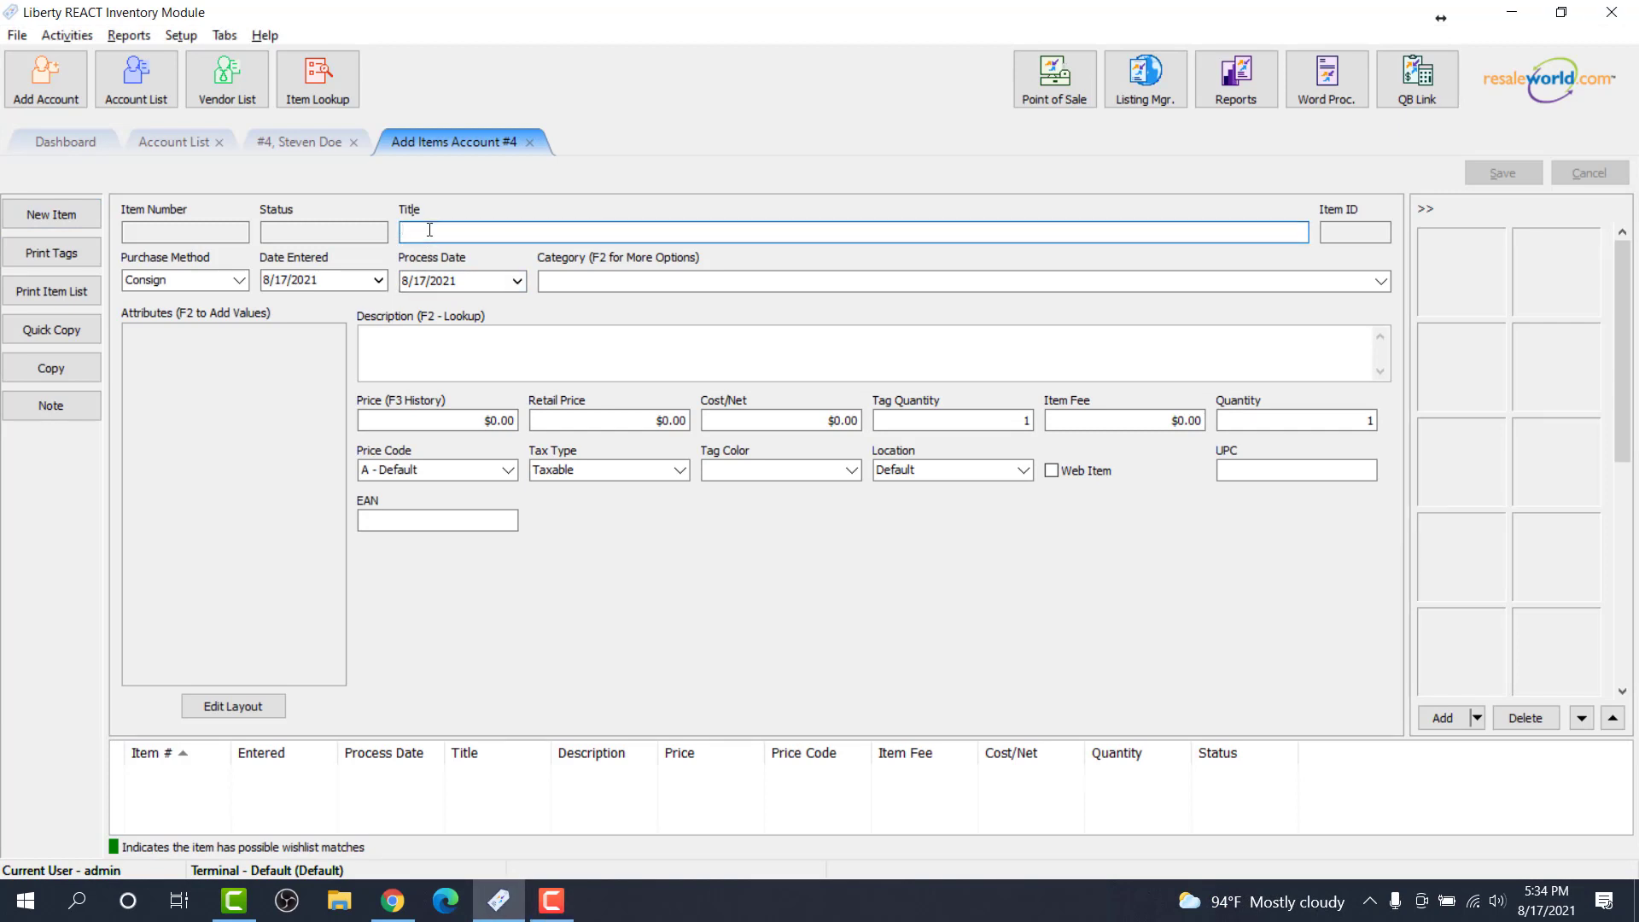
key("Tab")
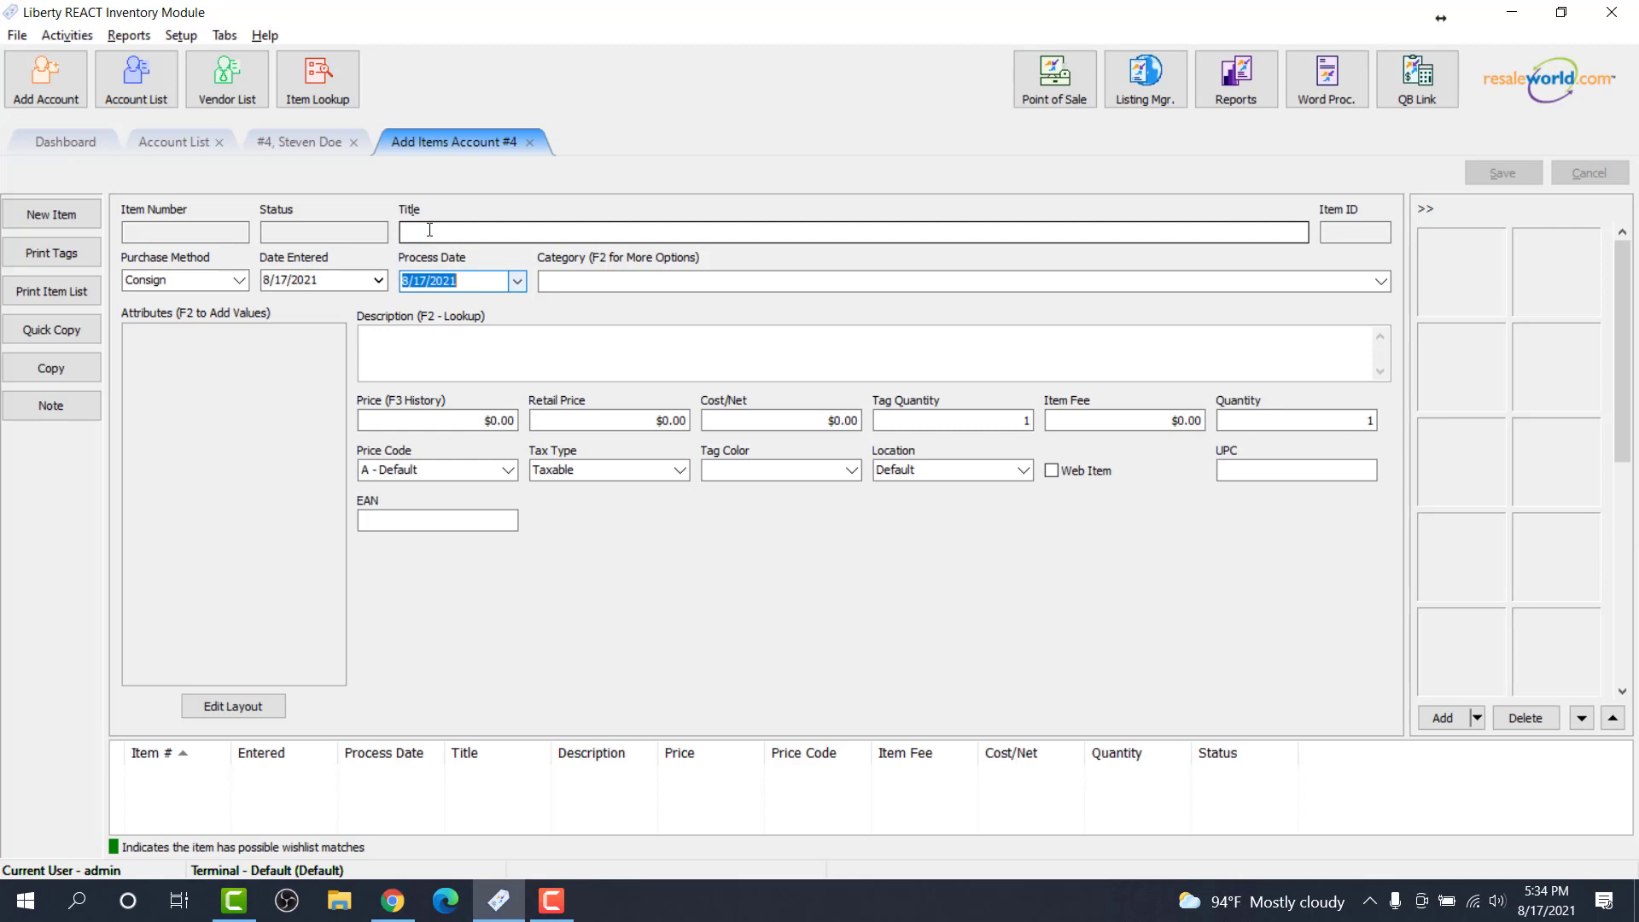
key("Tab")
type("Sed")
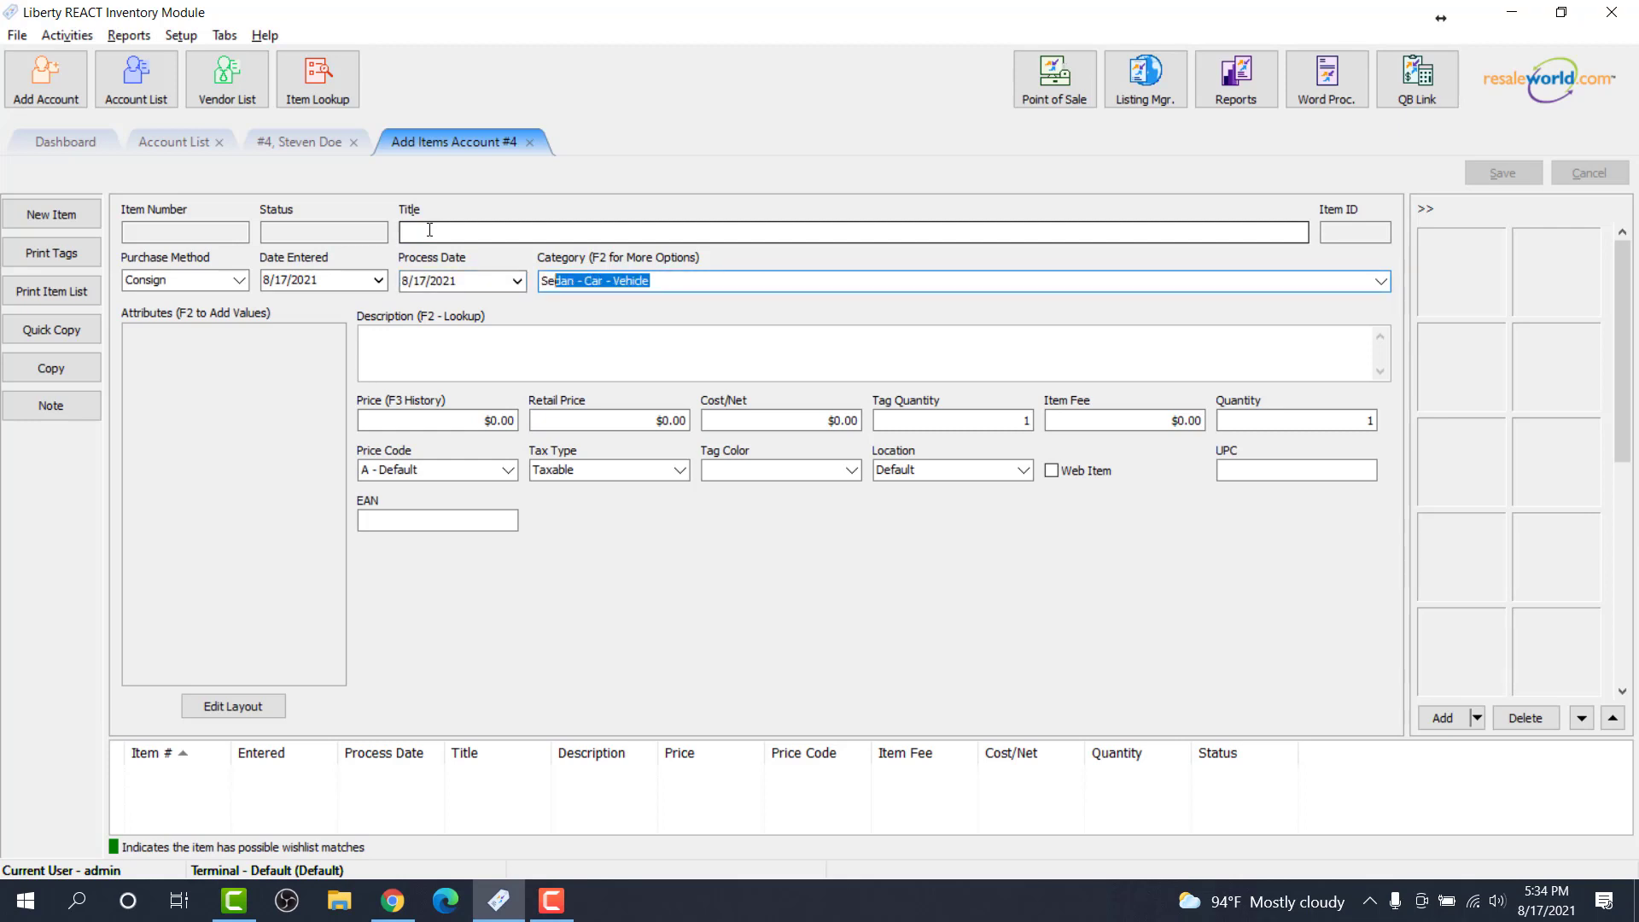
key("Tab")
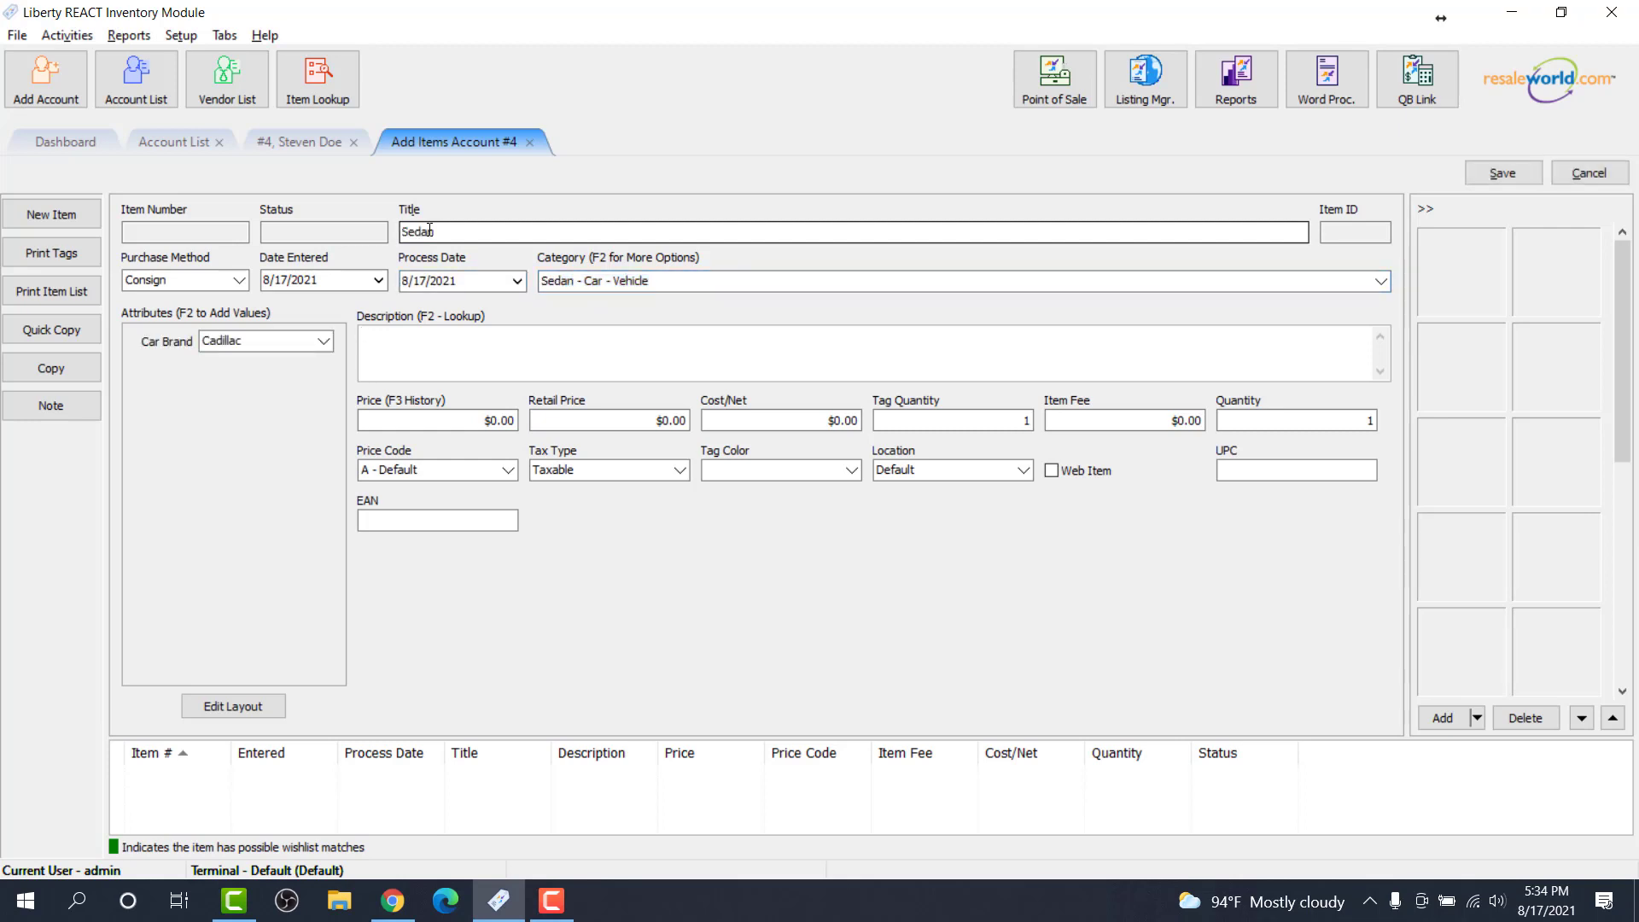
- Price the Cadillac sedan at $7,000.00 using the pricing guide's Used suggestion
key("Tab")
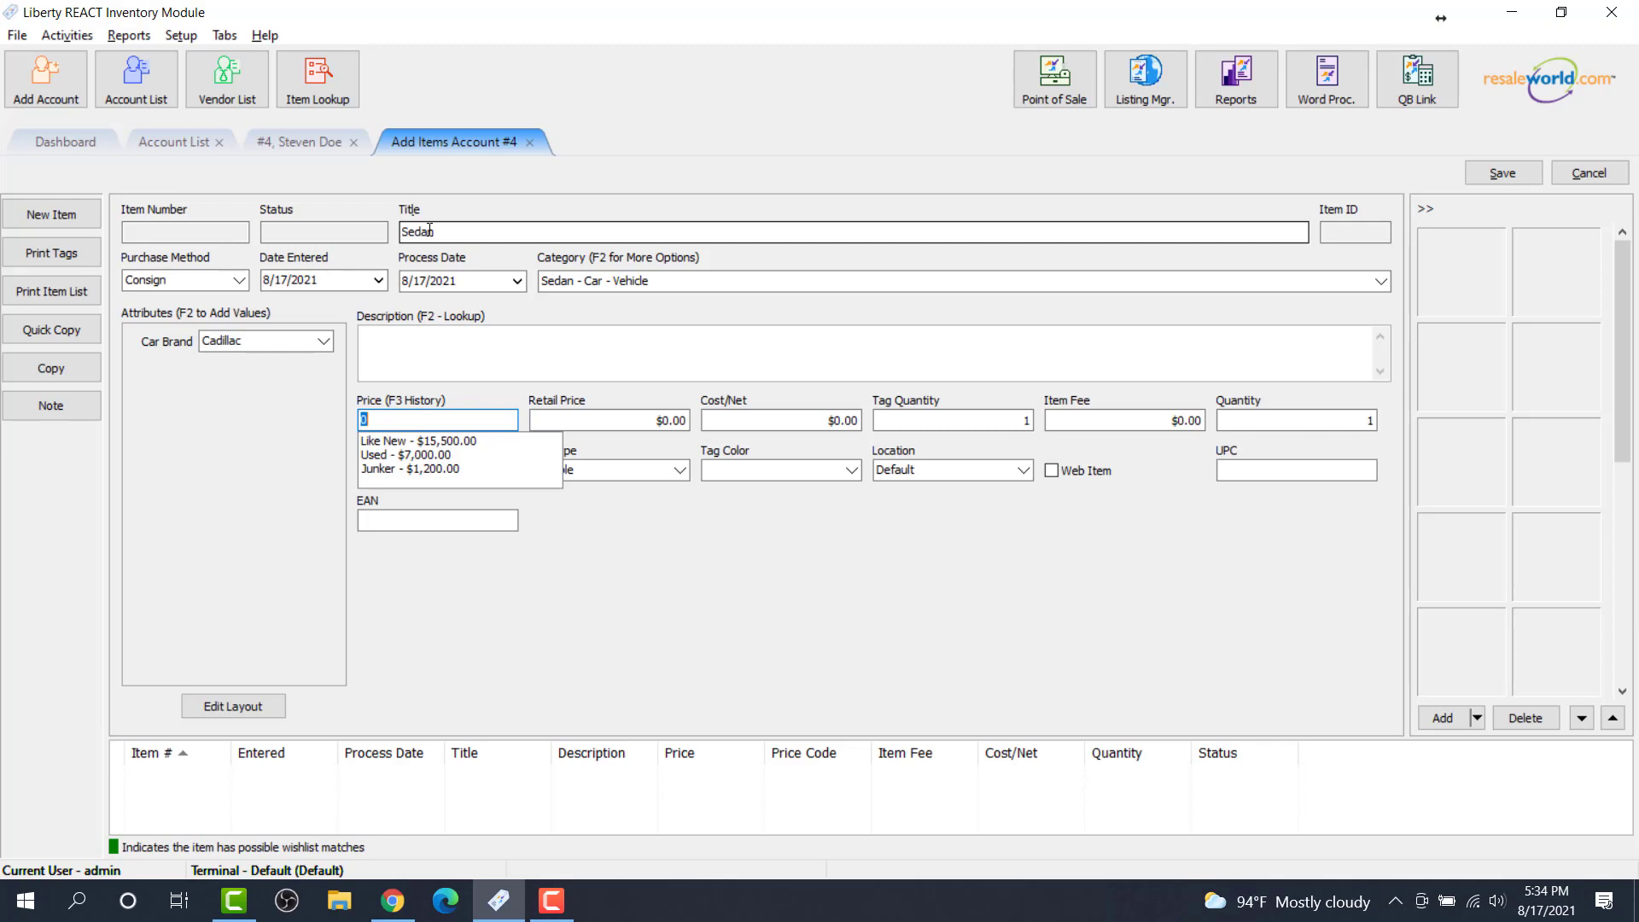
left_click(381, 456)
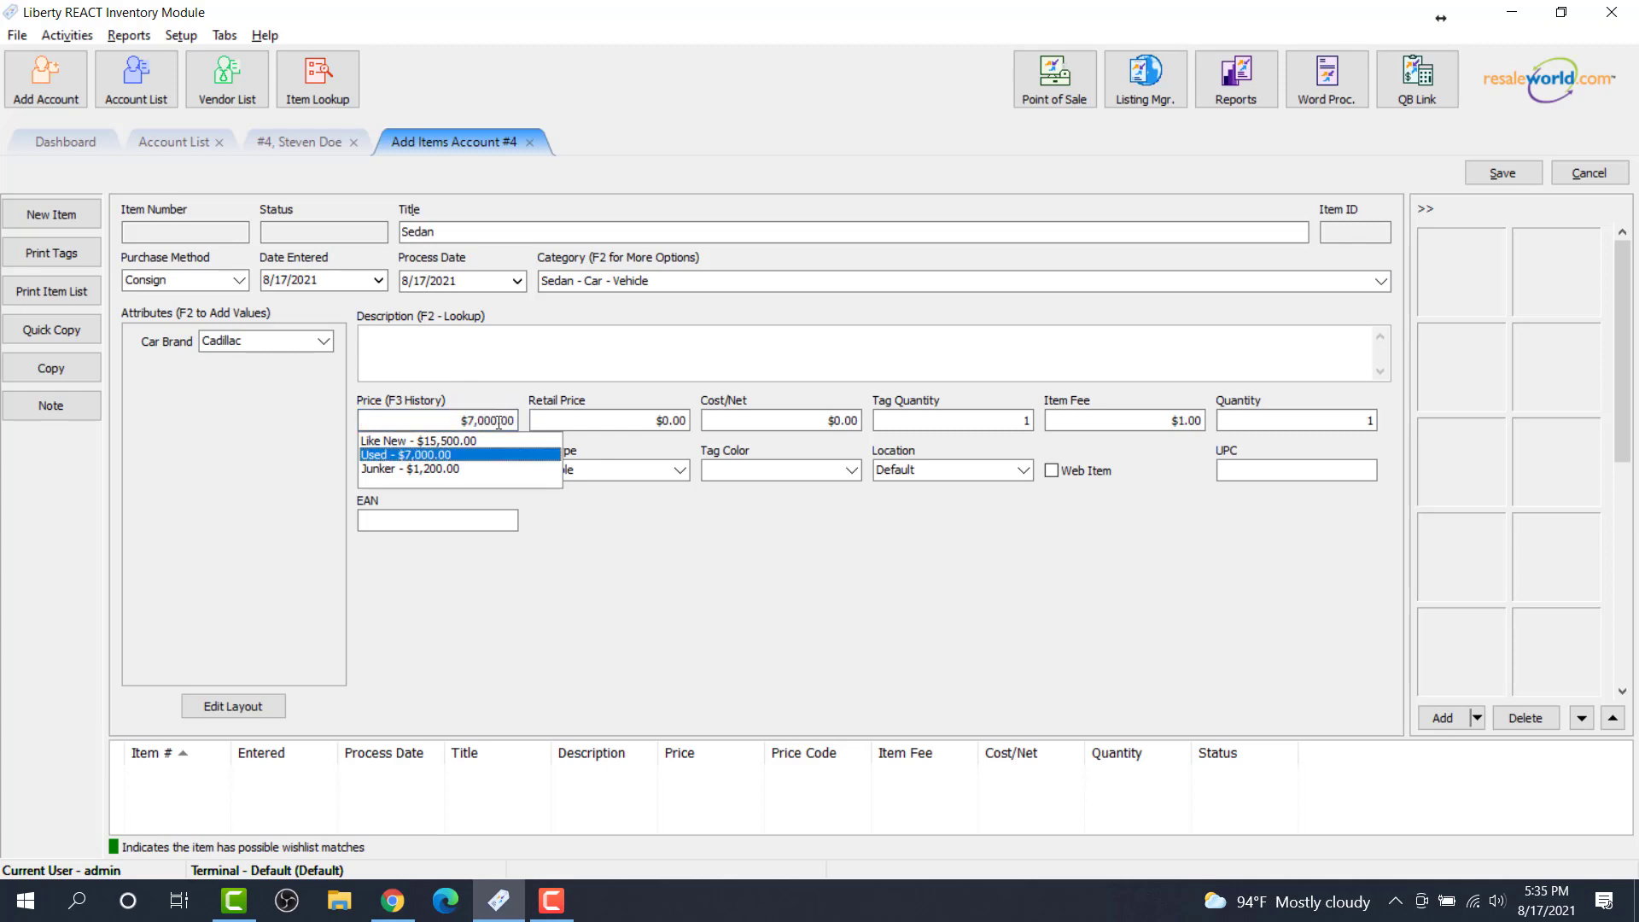
left_click(868, 569)
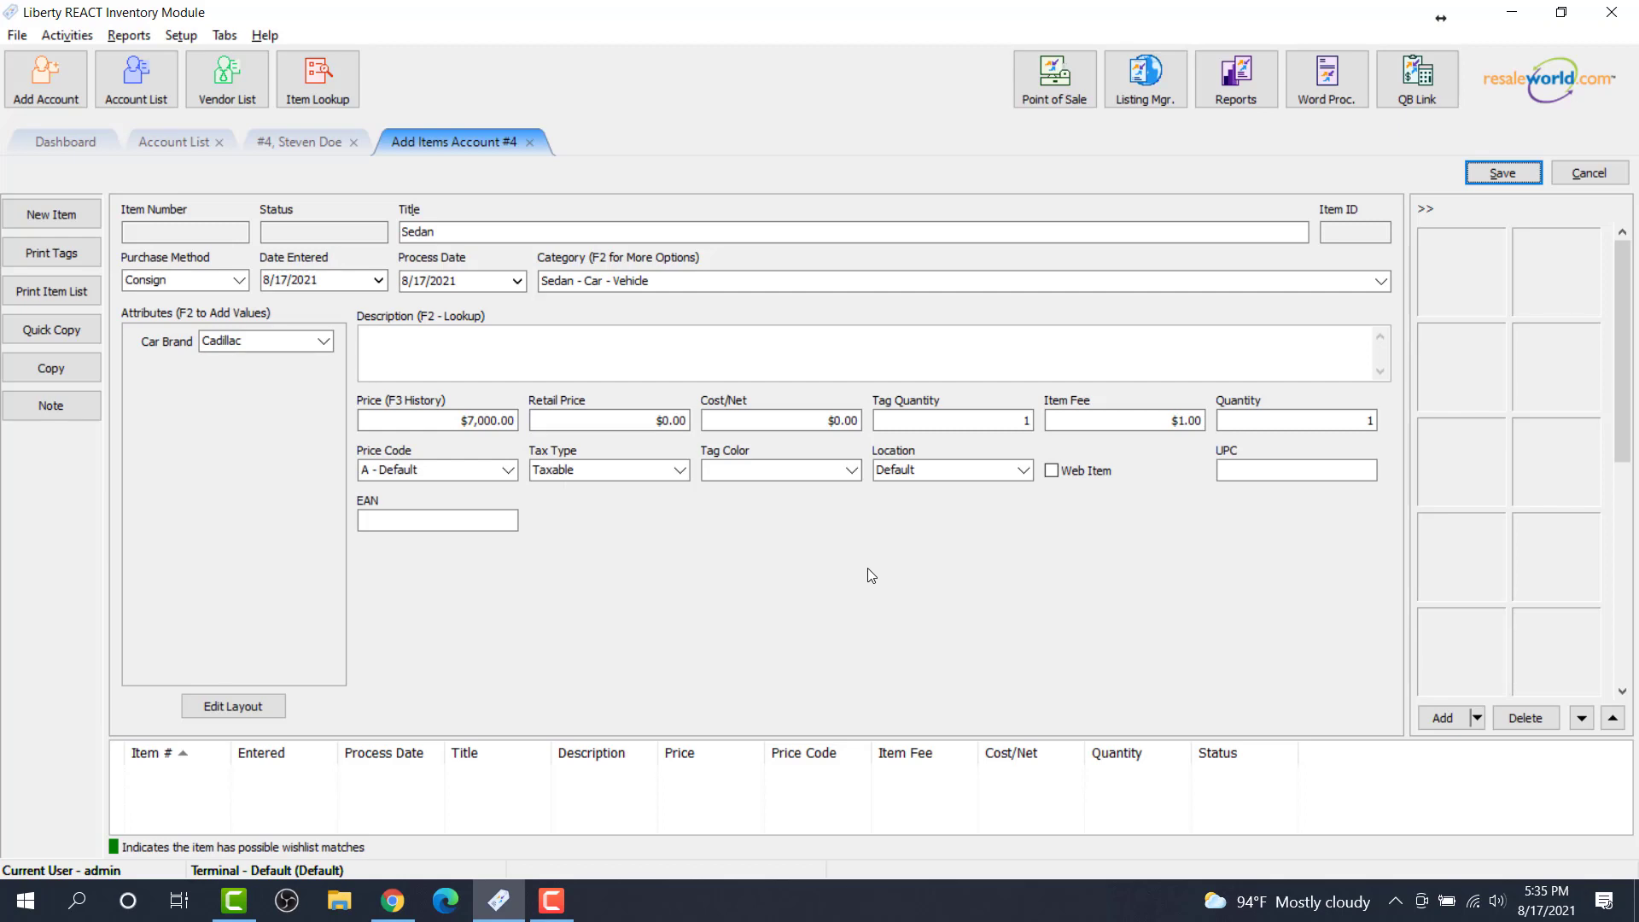